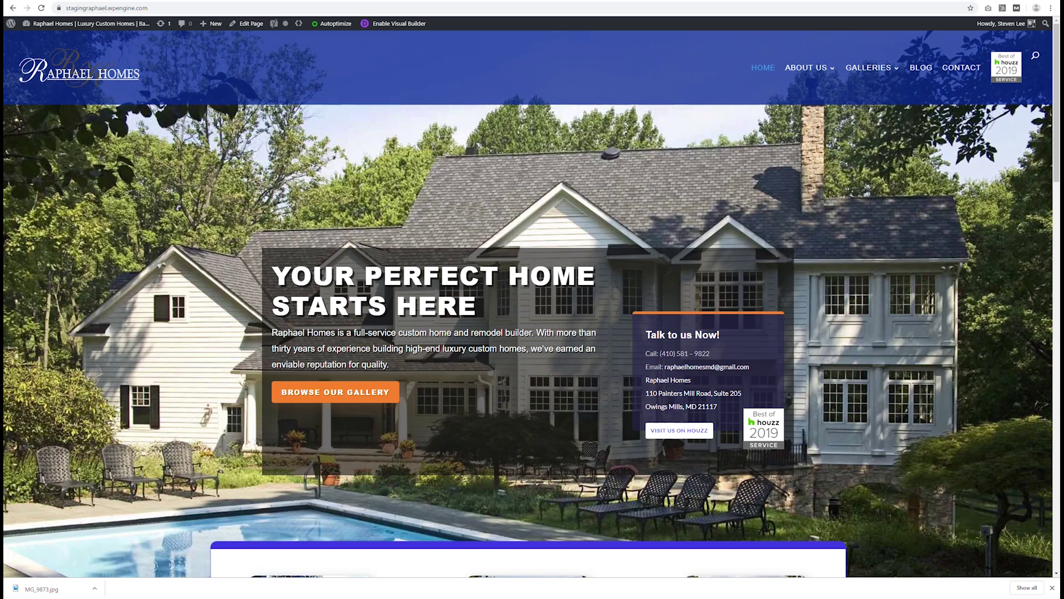
Step: Dismiss the downloads bar and open the live site raphaelhomes.com in a new browser tab alongside the staging site
left_click(1052, 588)
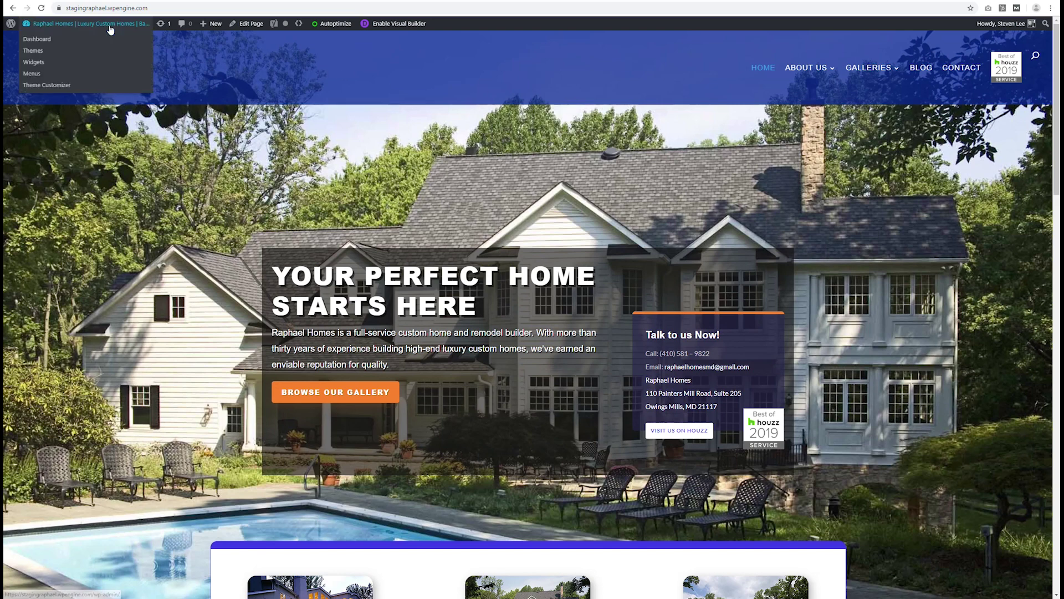
left_click(171, 0)
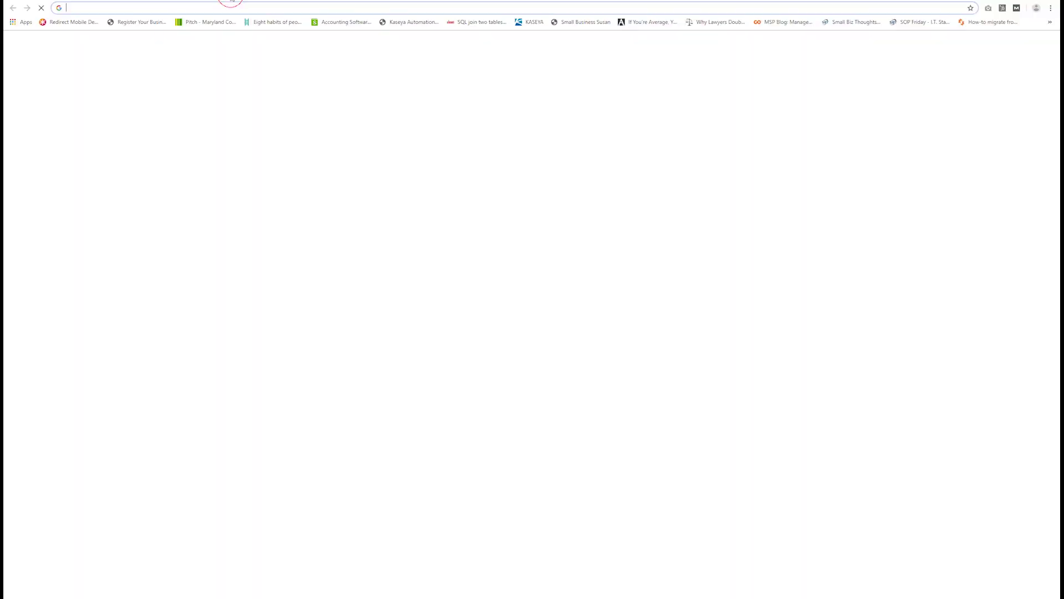
key("ctrl+t")
left_click(75, 6)
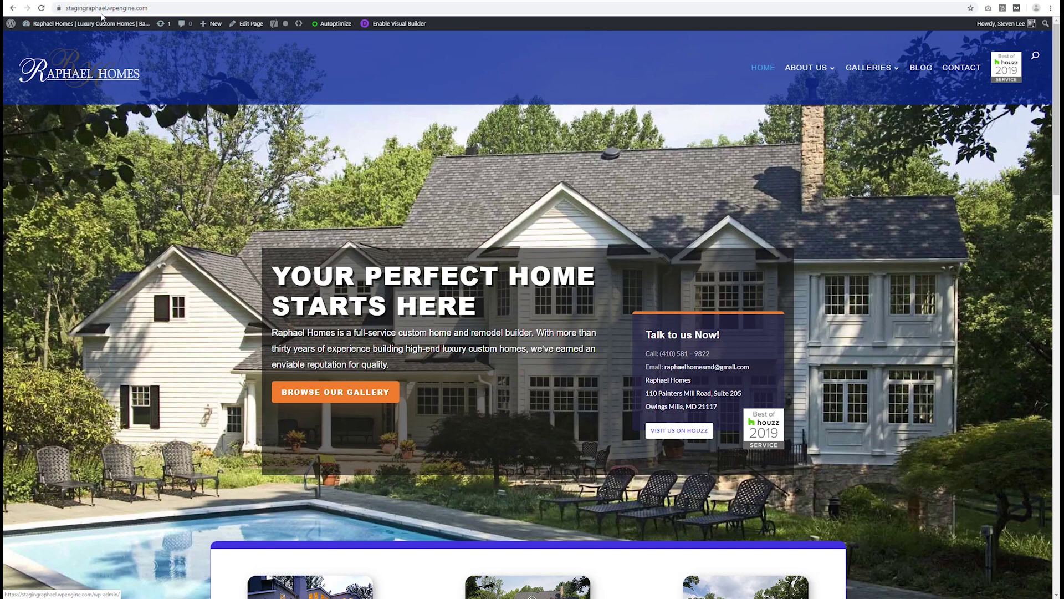
left_click_drag(67, 8, 130, 7)
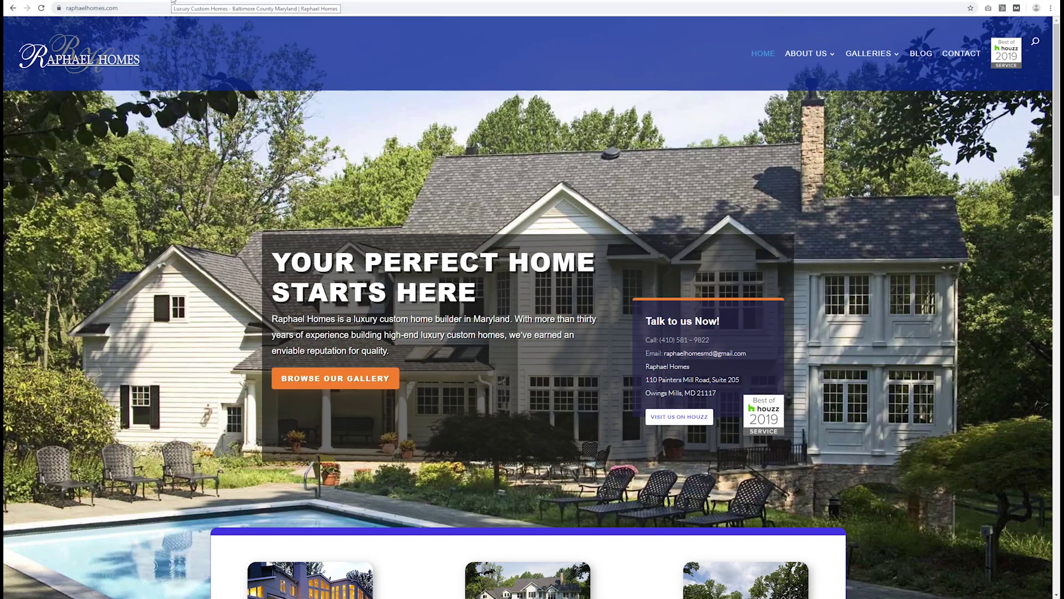
Step: Inspect the HTML of the front porch image on the live home page, then close the developer tools
scroll(428, 176, "down", 6)
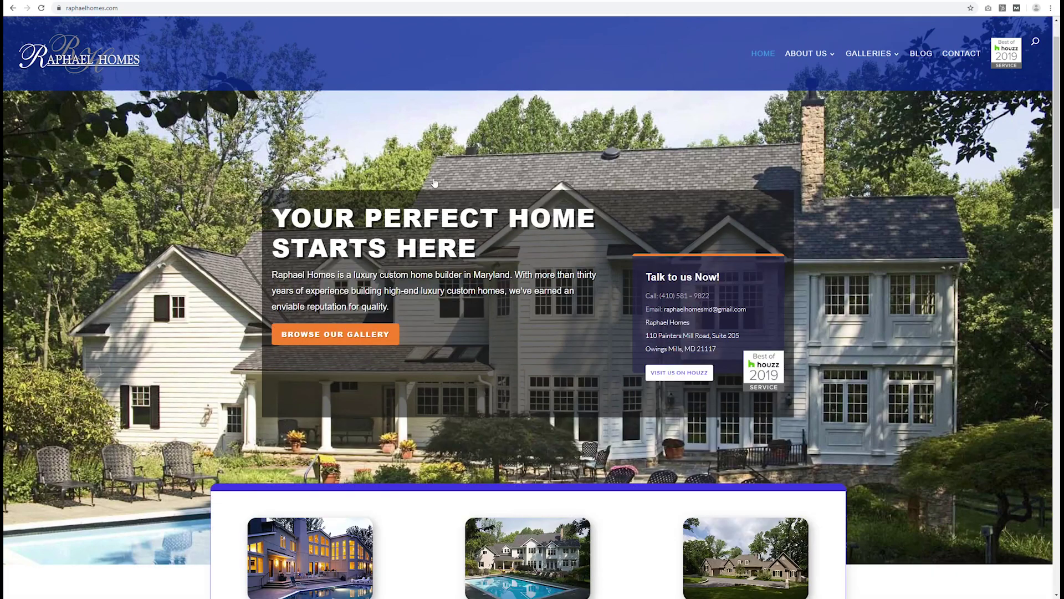
scroll(461, 188, "down", 5)
right_click(567, 264)
left_click(610, 327)
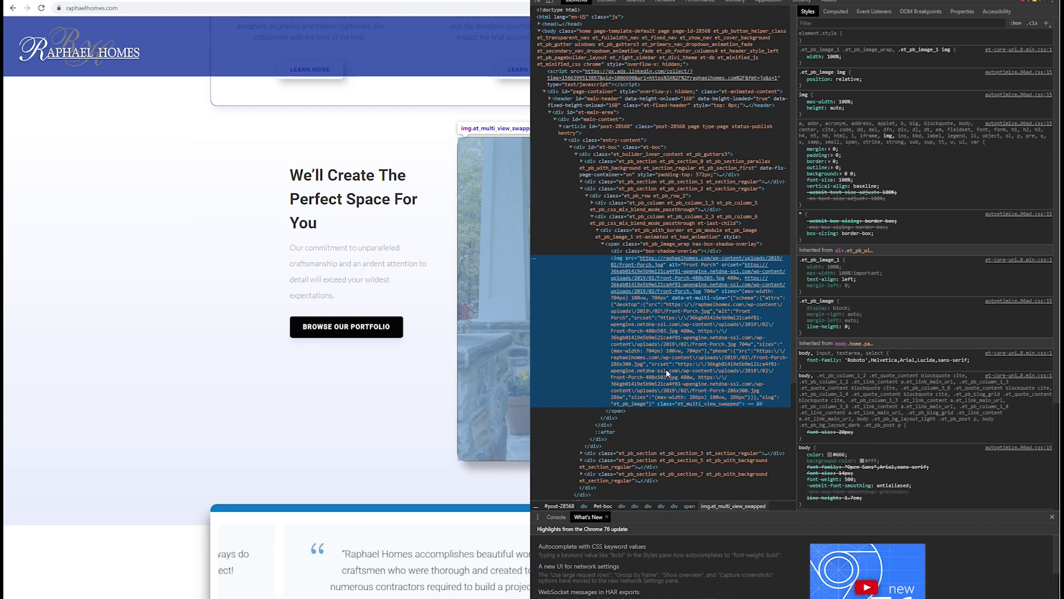
mouse_move(629, 262)
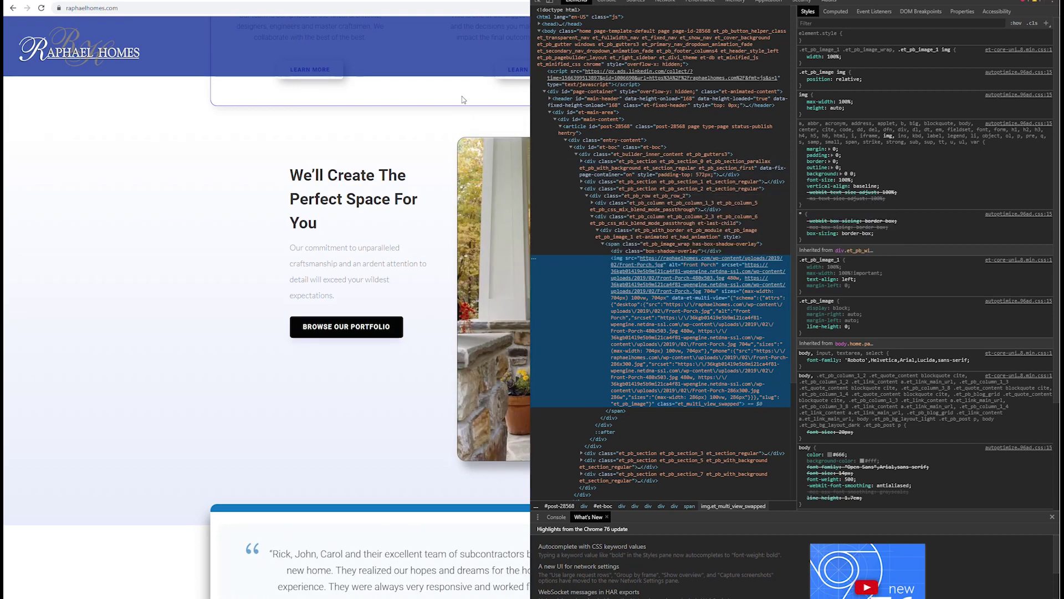
key("F12")
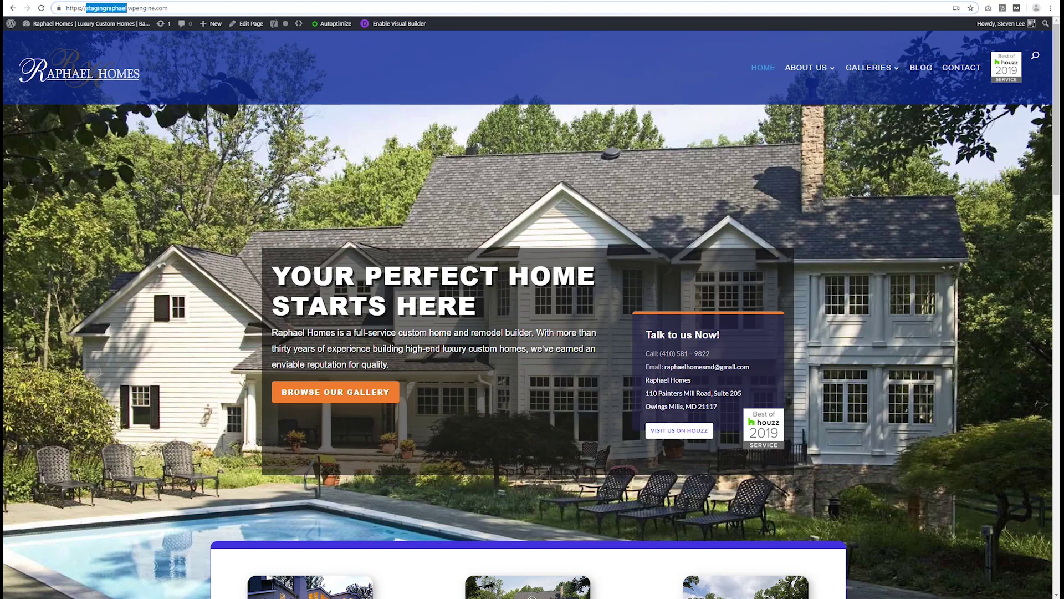
Step: Update the Divi theme to version 3.27.2 from the staging site's WordPress updates, declining the suggested restore point
left_click(172, 31)
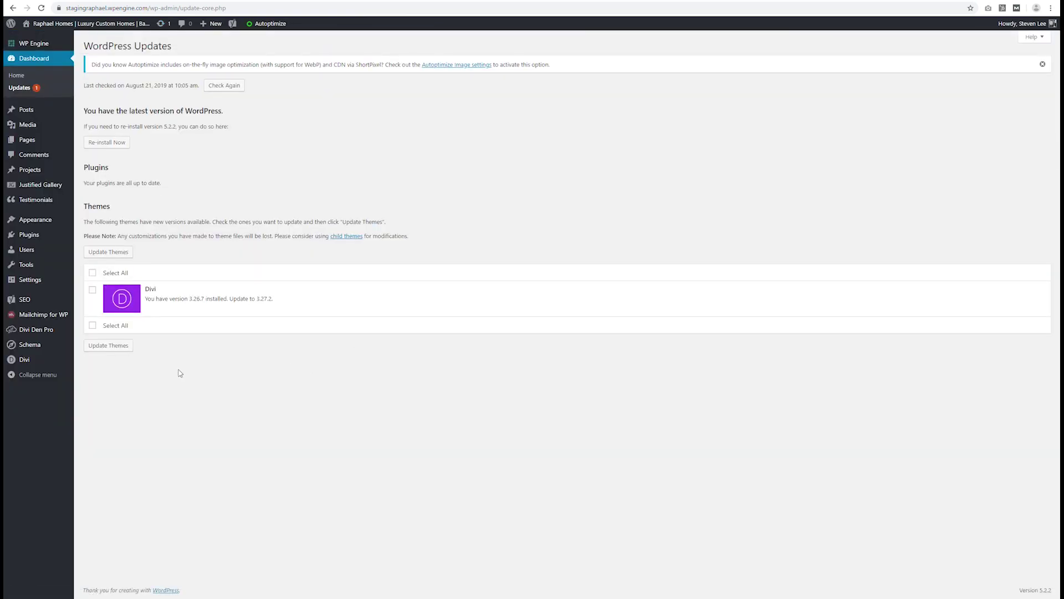
left_click(93, 290)
left_click(108, 345)
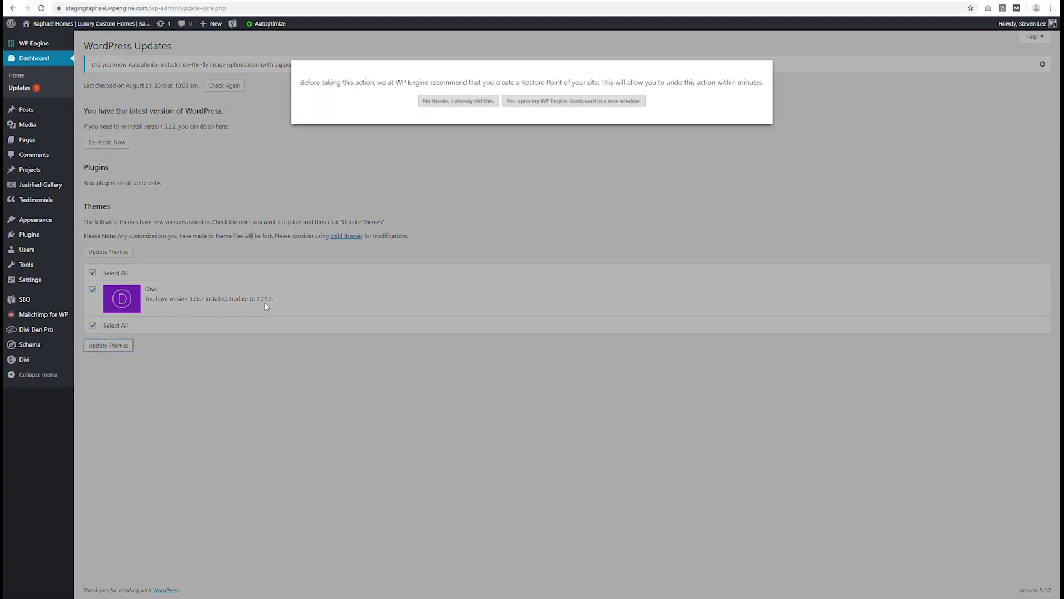
left_click(454, 102)
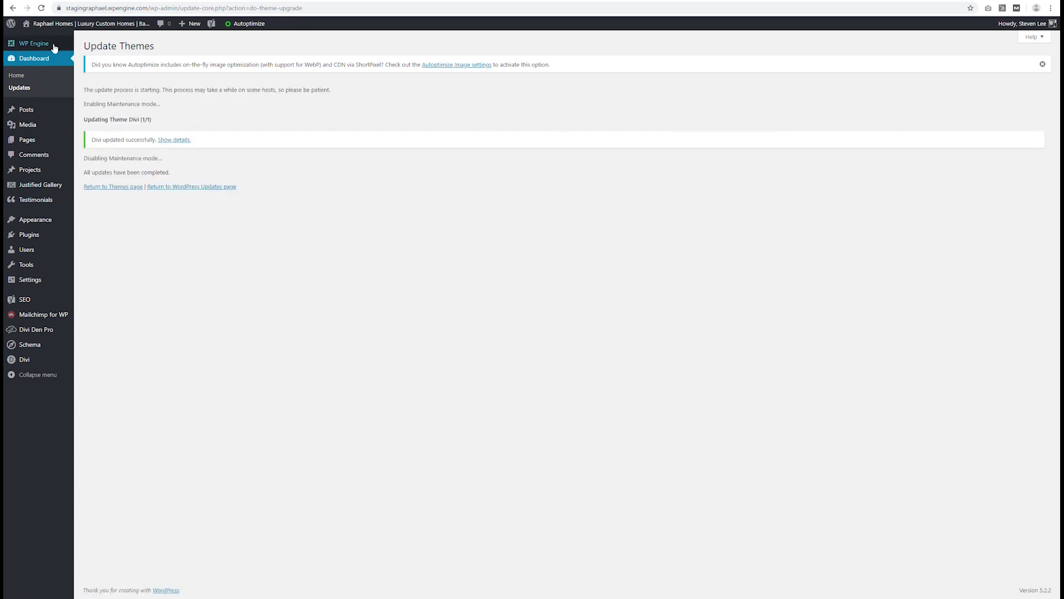
Step: Find the Regenerate Thumbnails plugin by searching for "regenerate", then install and activate it on the staging site
mouse_move(71, 33)
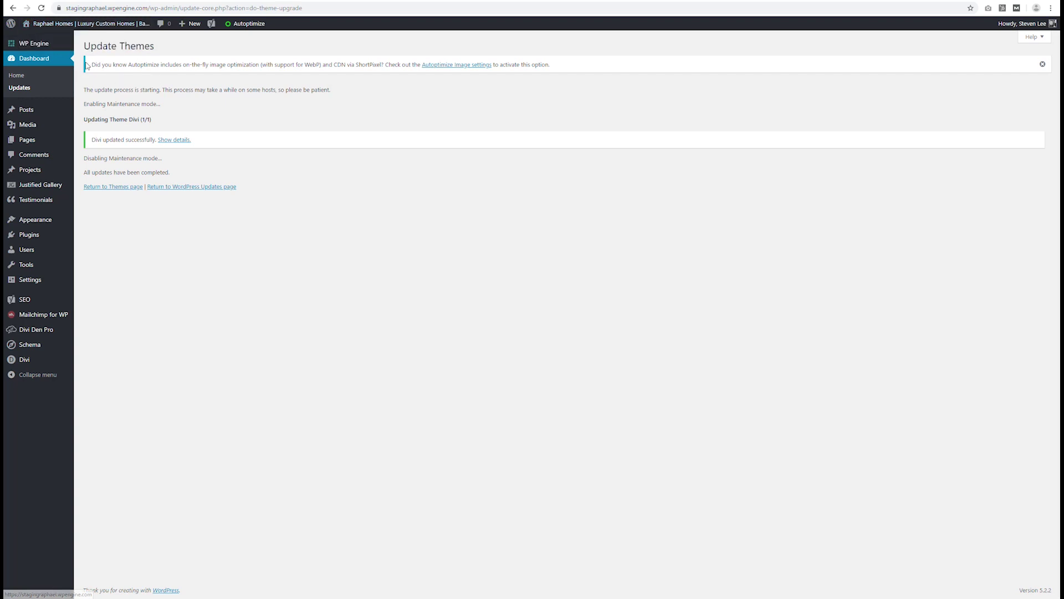
left_click(36, 235)
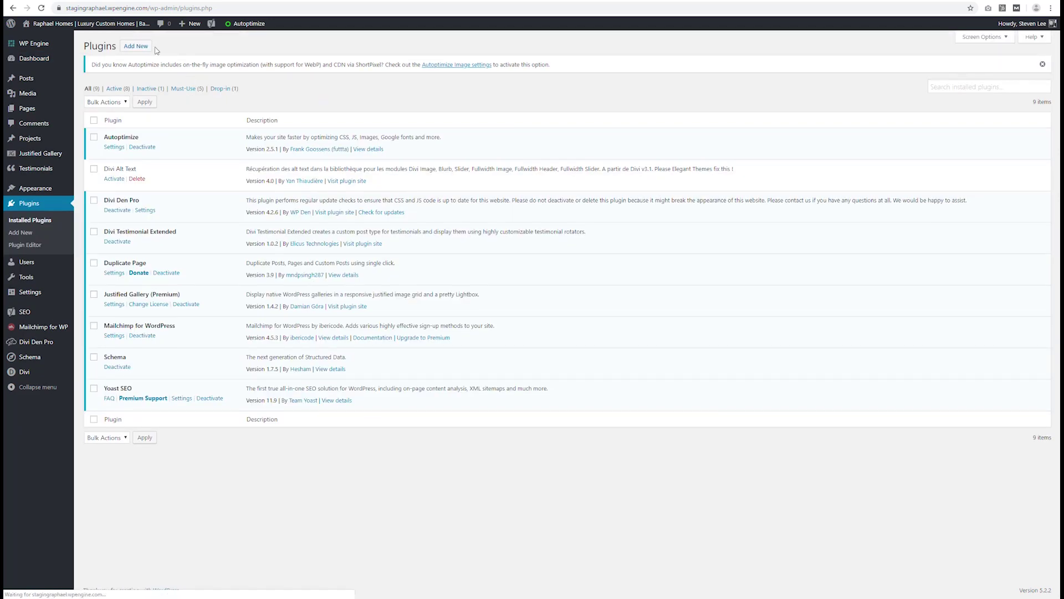
left_click(148, 46)
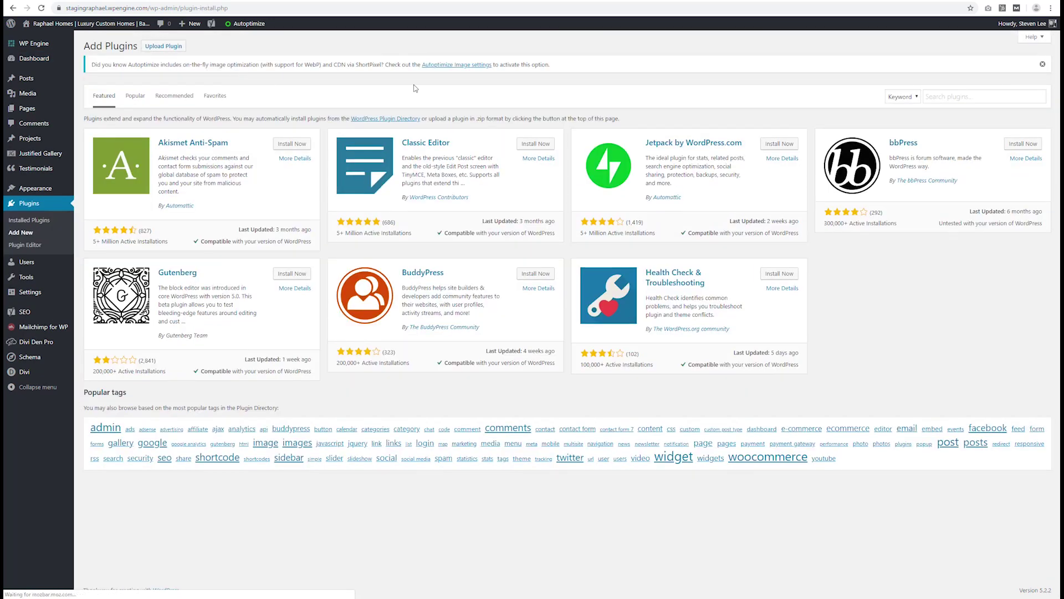
left_click(950, 96)
type("regenerate")
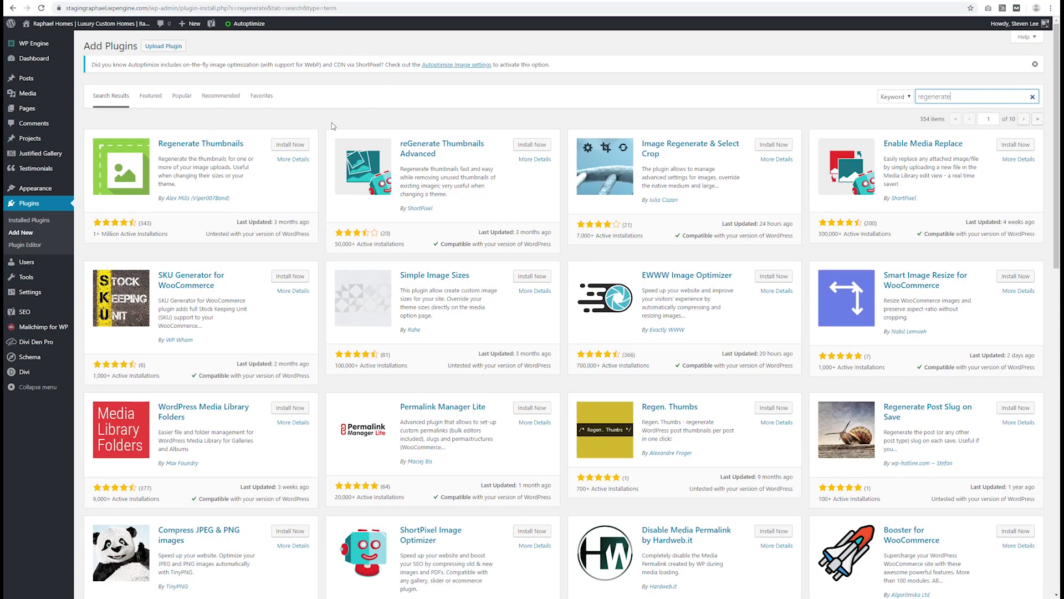
left_click_drag(174, 224, 153, 237)
left_click(168, 238)
left_click(287, 146)
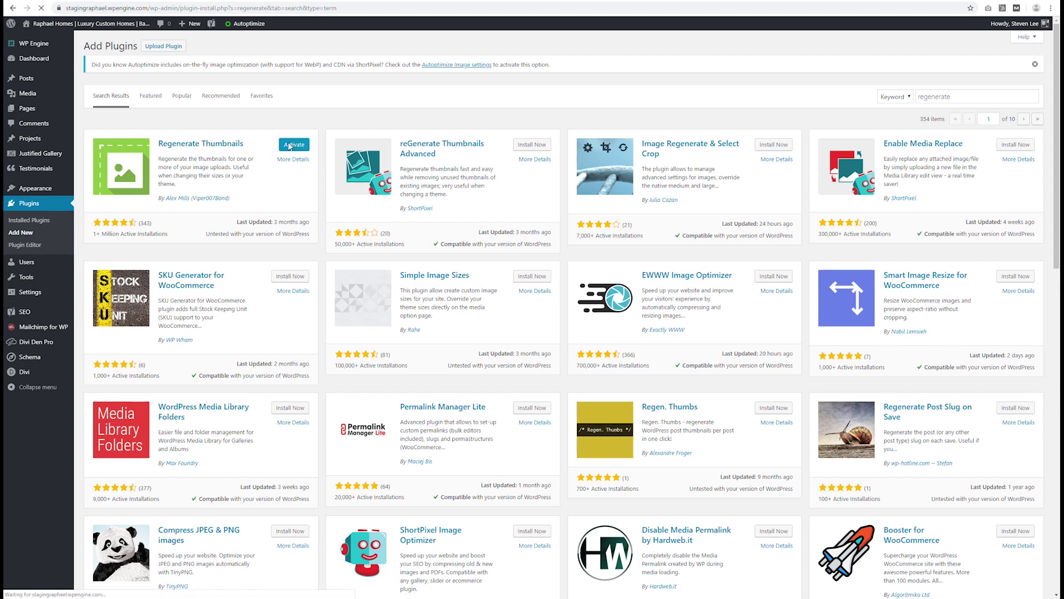
left_click(289, 147)
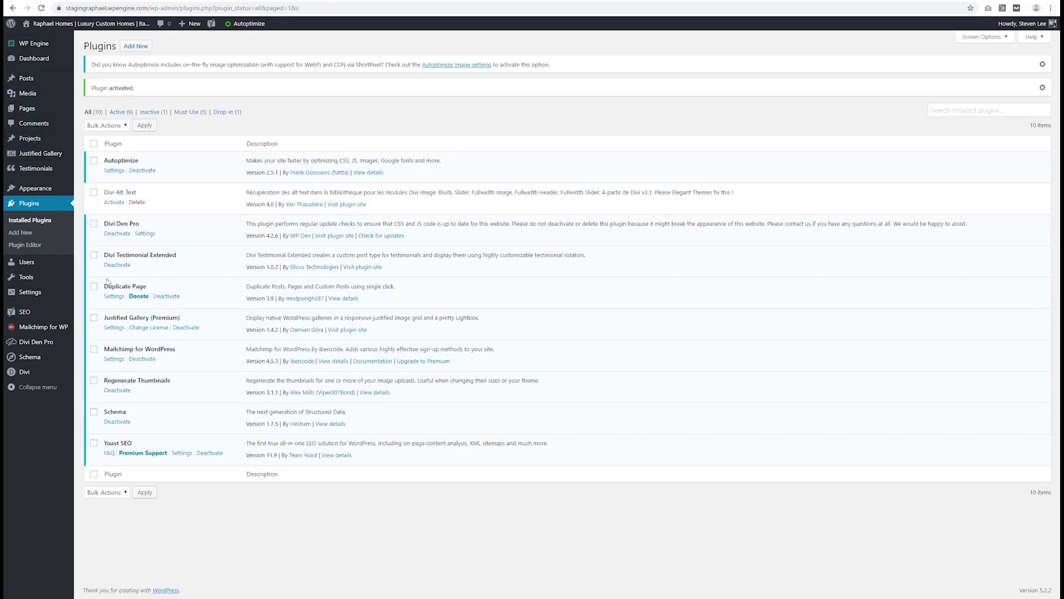
Step: Regenerate thumbnails for all attachments with skipping of existing correctly sized thumbnails turned off
mouse_move(32, 280)
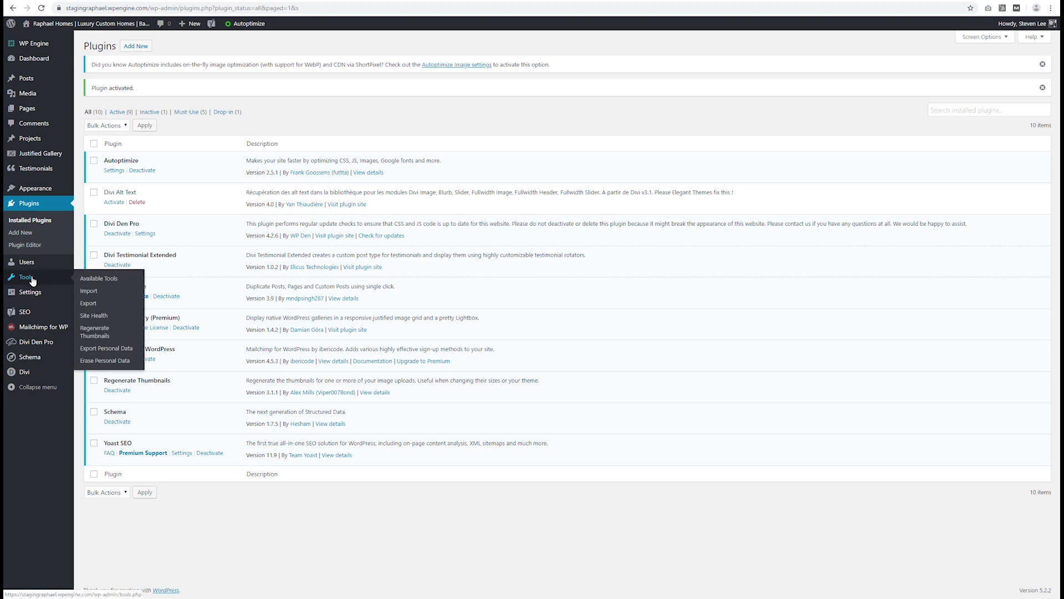
left_click(104, 338)
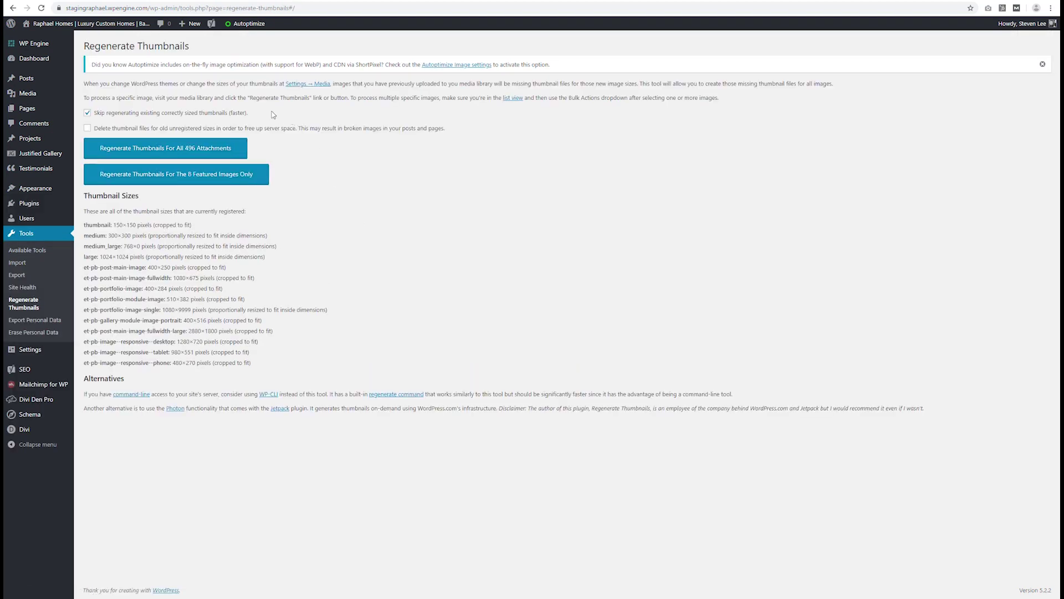
left_click(88, 113)
left_click(165, 150)
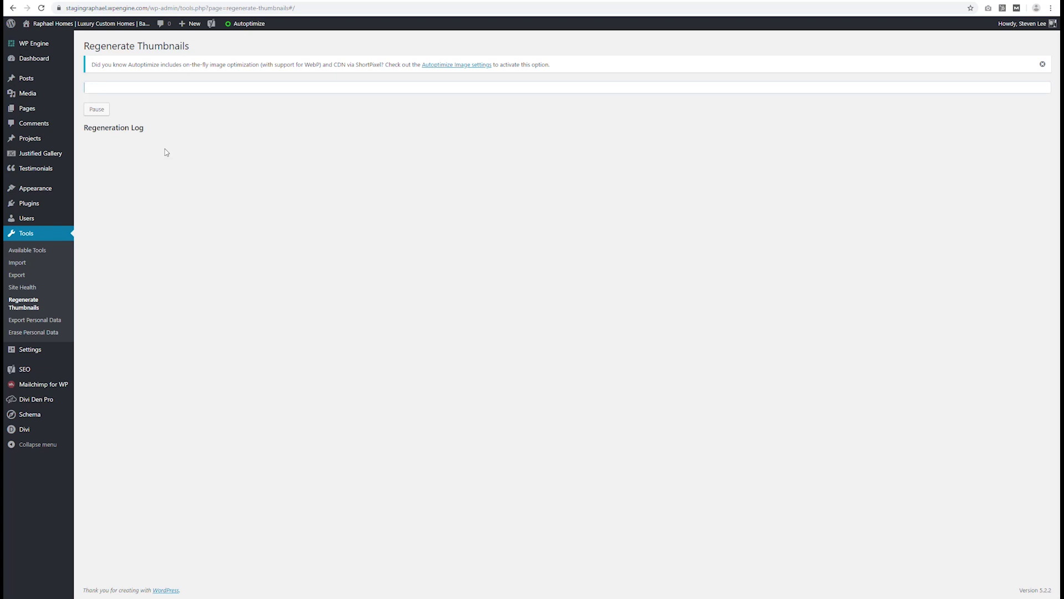
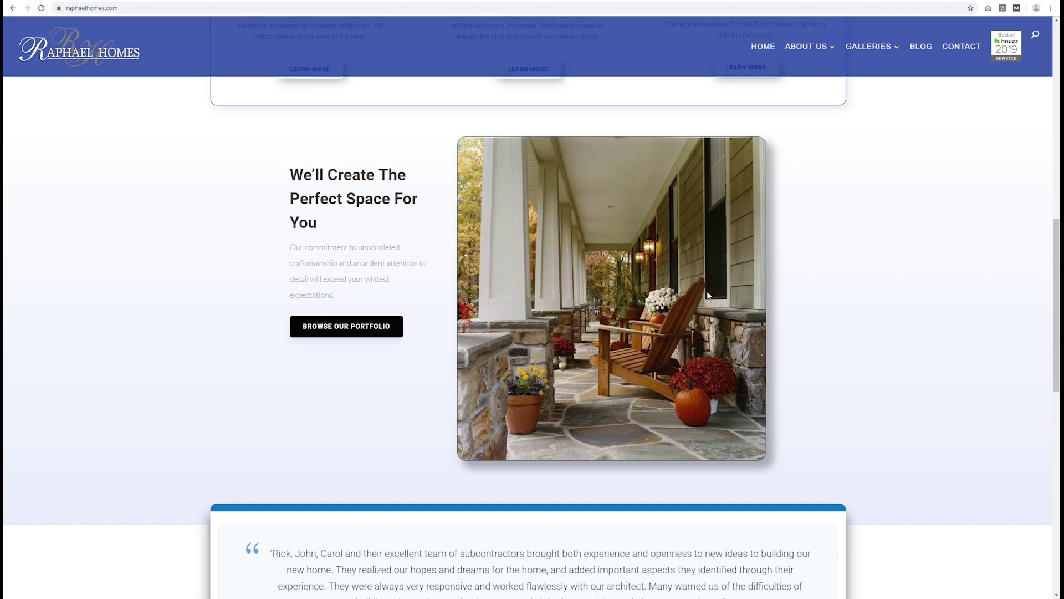
Step: Open the live site's front porch image in the developer tools and examine its srcset and sizes attributes
right_click(627, 263)
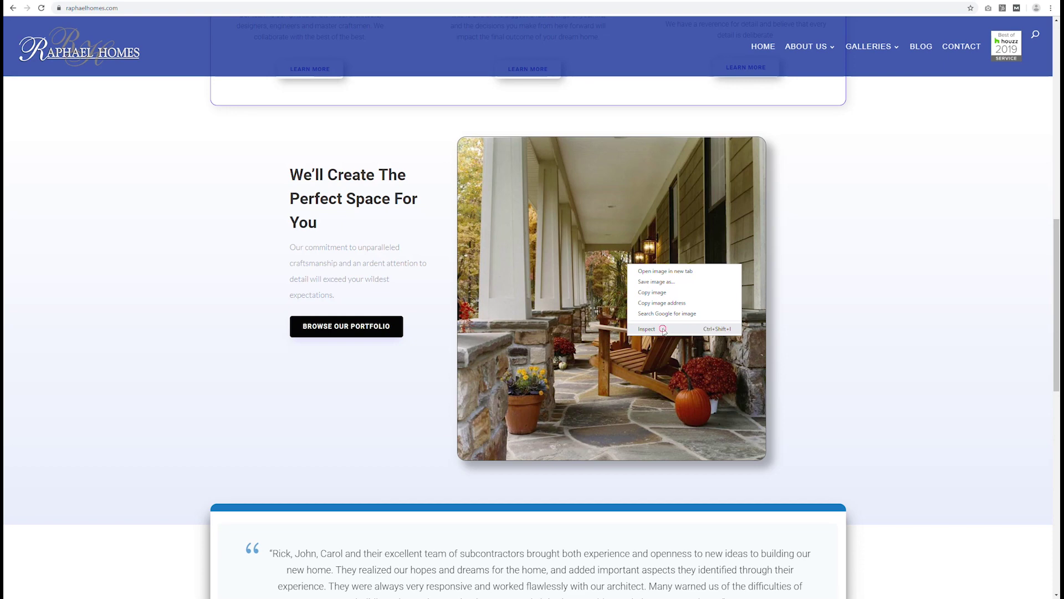
left_click(663, 329)
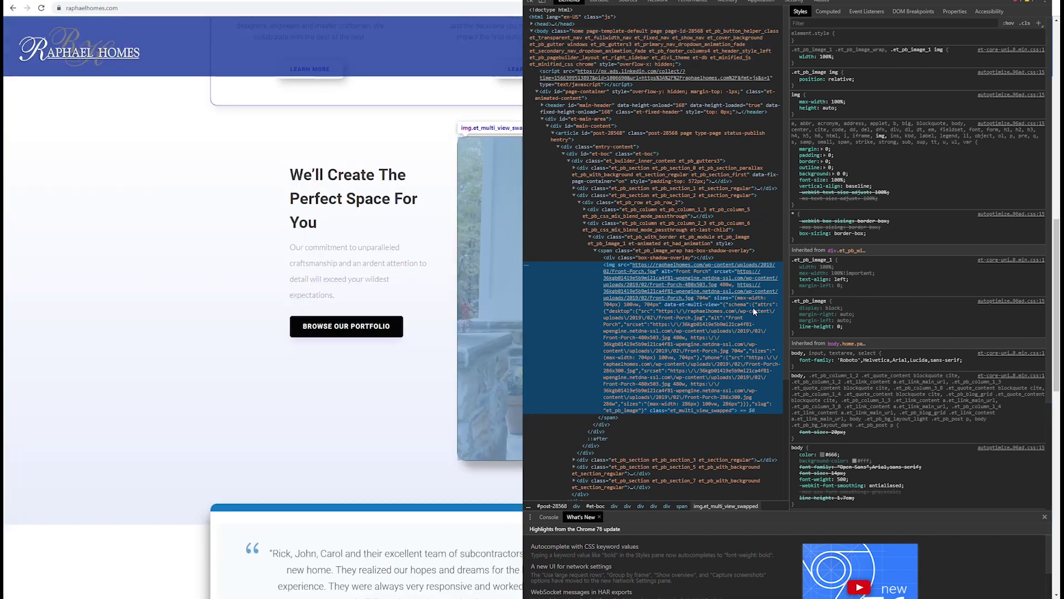
mouse_move(693, 302)
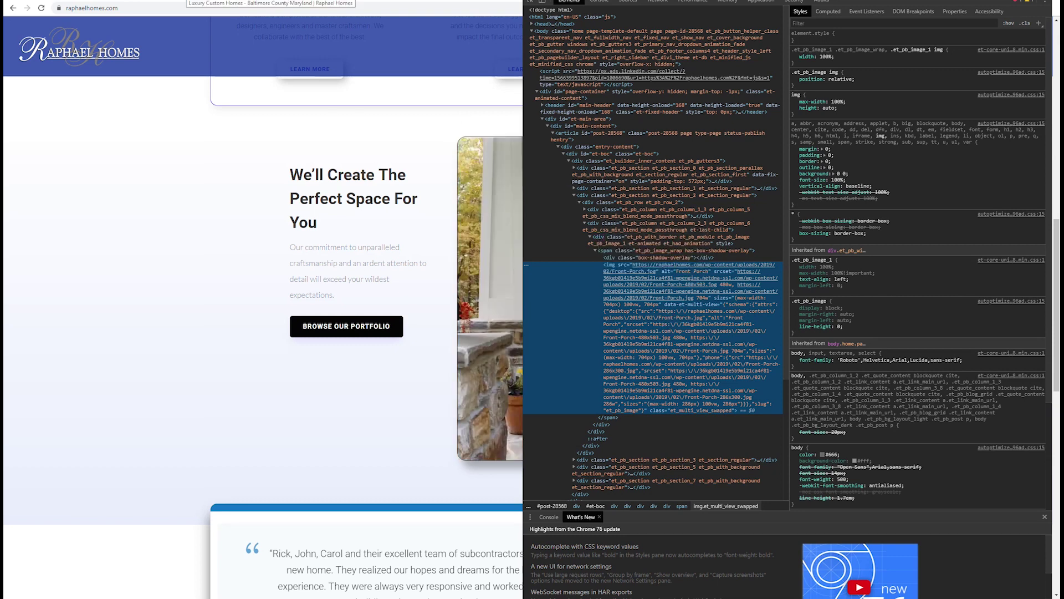
Step: Inspect the same front porch image on the staging home page and compare its markup side by side with the live site's
key("alt+Tab")
scroll(527, 326, "down", 8)
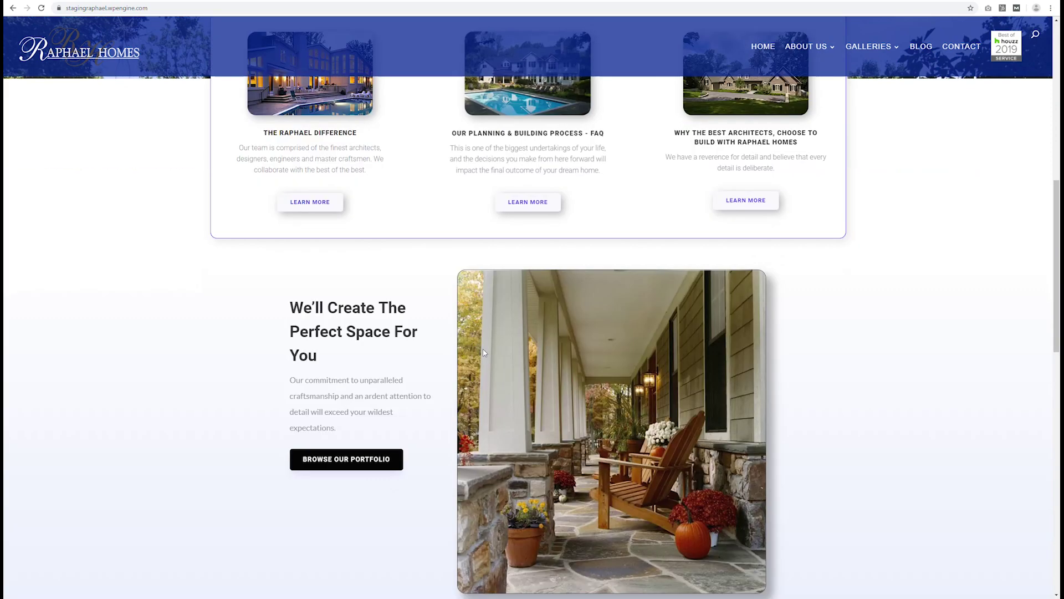
right_click(558, 272)
left_click(610, 333)
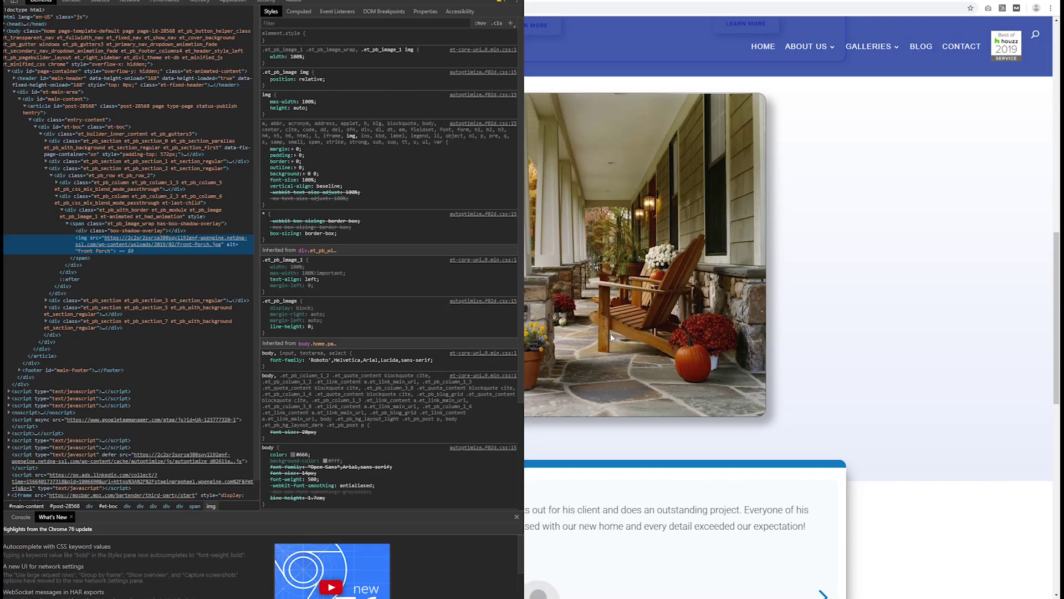
mouse_move(404, 596)
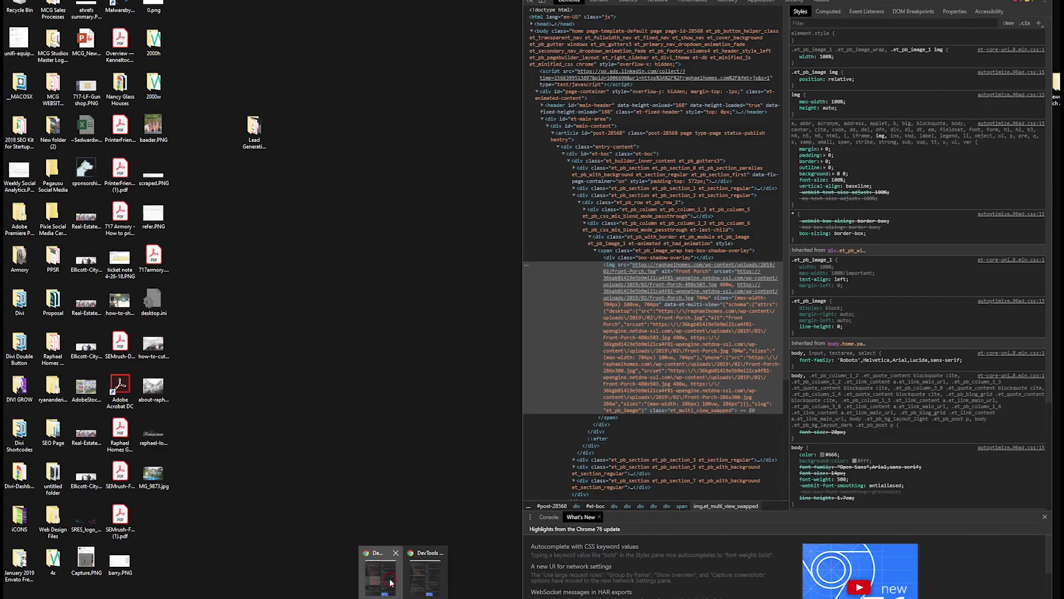
left_click(391, 582)
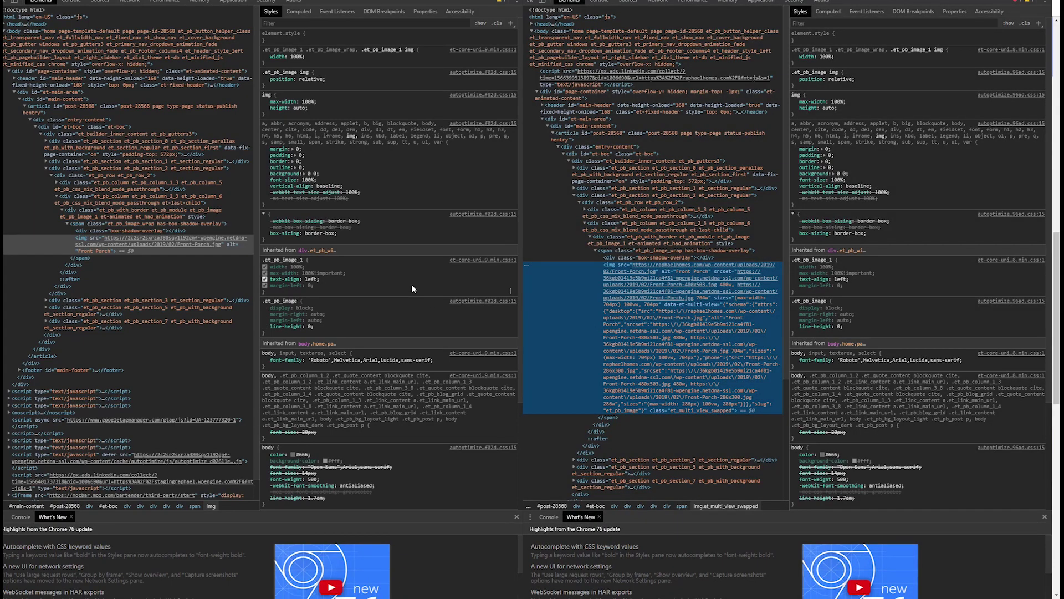
mouse_move(186, 225)
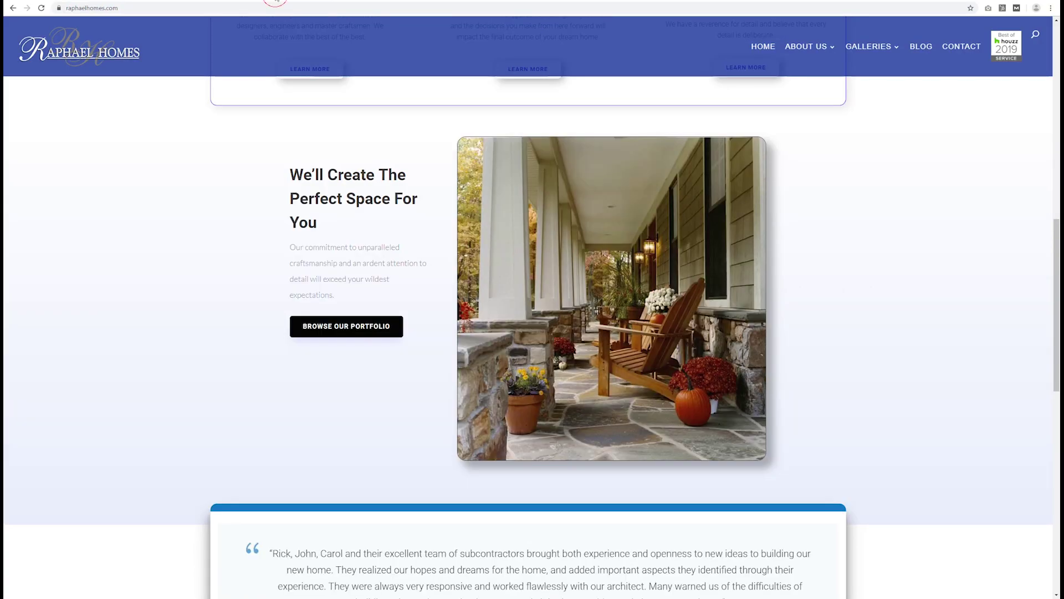
Step: Narrow the live site's browser window to about 822 px beside the developer tools to examine the image's responsive attributes
scroll(887, 27, "up", 1)
key("ctrl+shift+i")
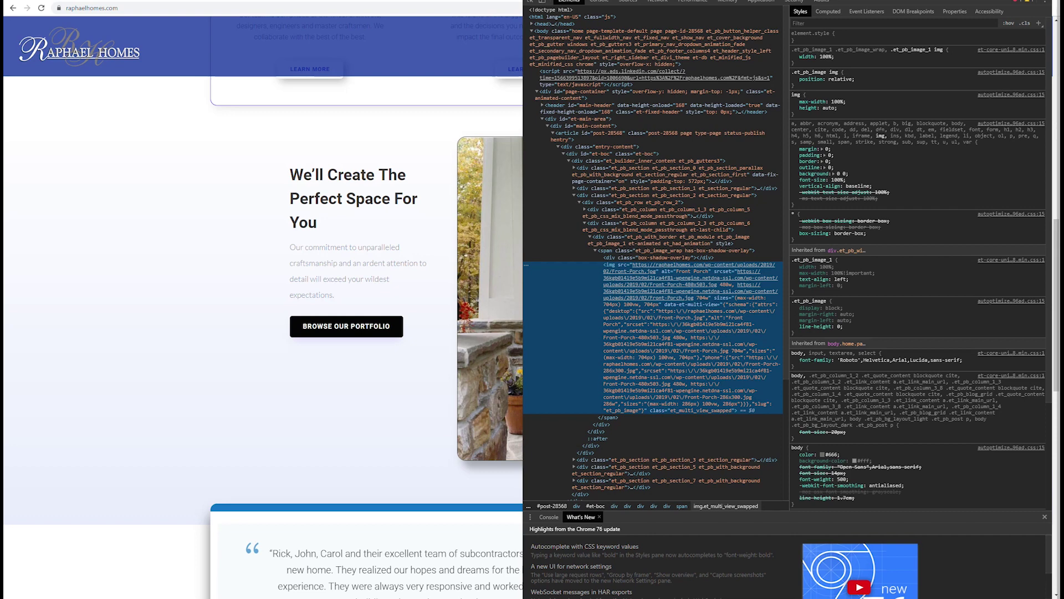
key("ctrl+shift+i")
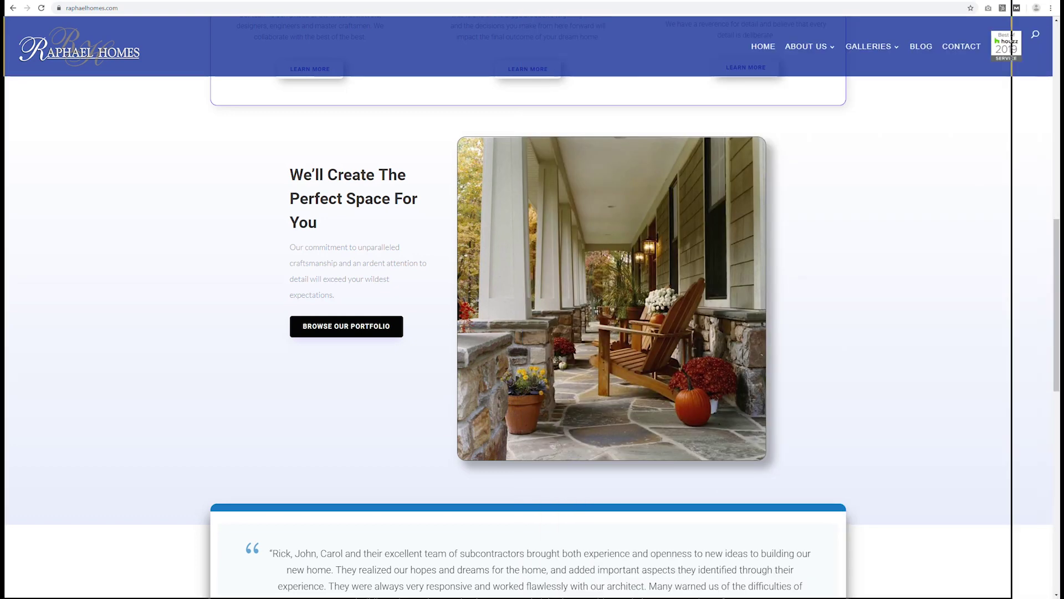
key("ctrl+shift+i")
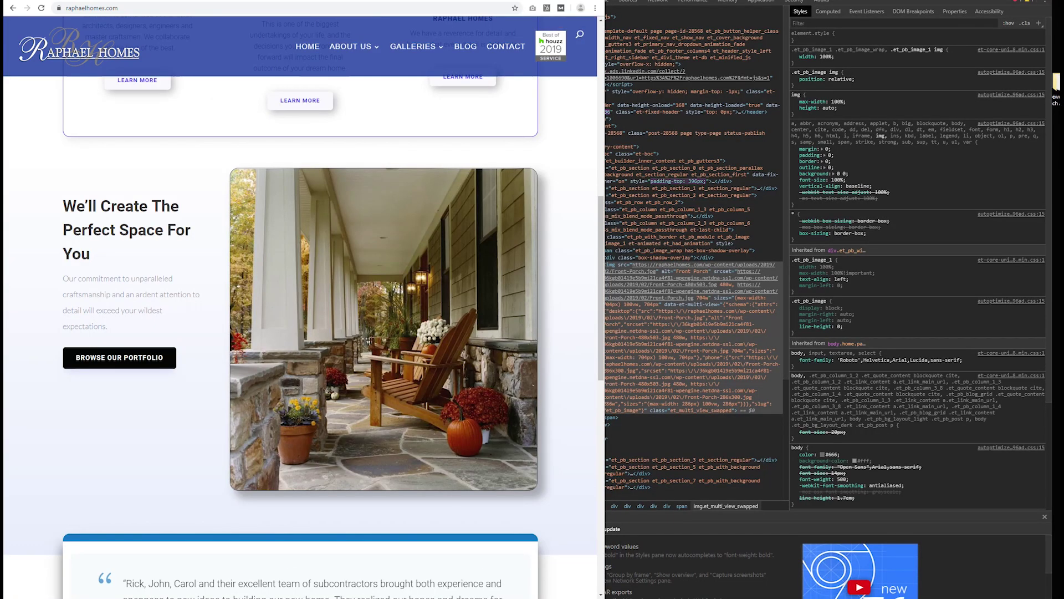
left_click_drag(606, 299, 581, 300)
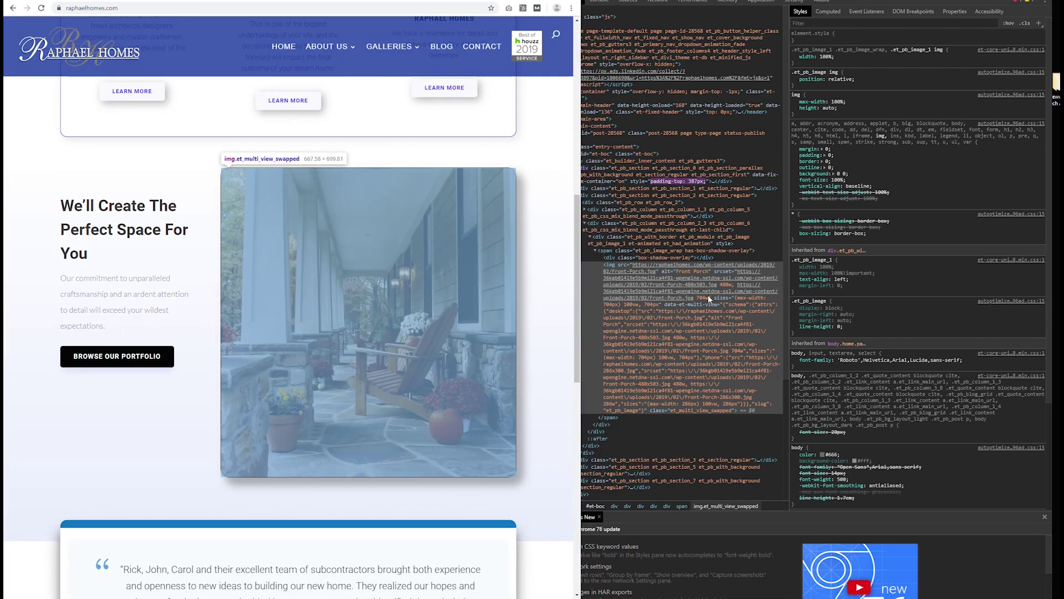
mouse_move(662, 302)
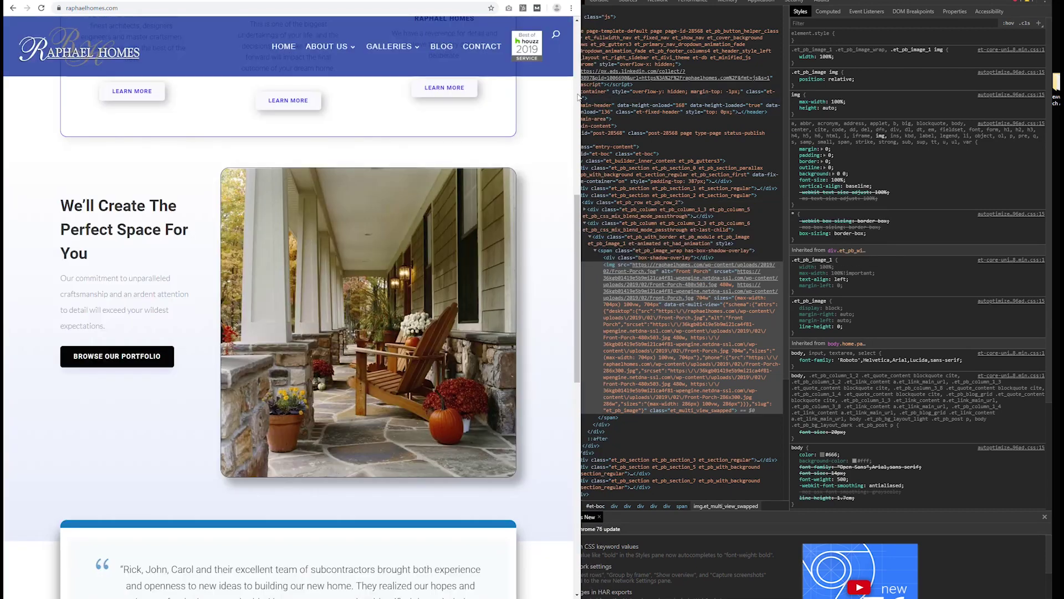
left_click_drag(582, 96, 366, 252)
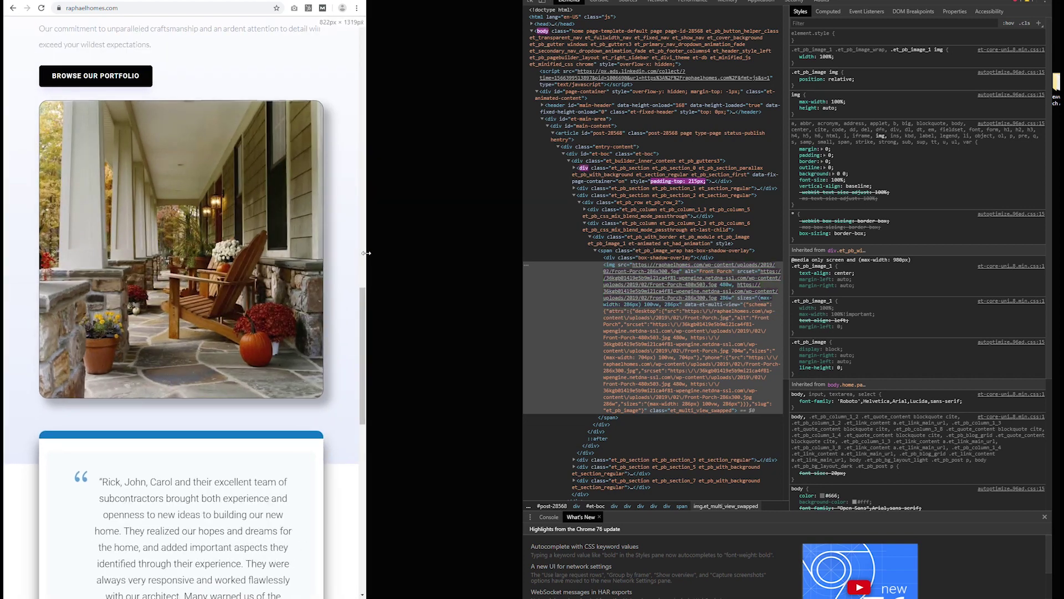
Step: Narrow the live page below 822 px to check the porch image's properties, close the developer tools, and return to the home page's hero section
left_click_drag(366, 252, 308, 255)
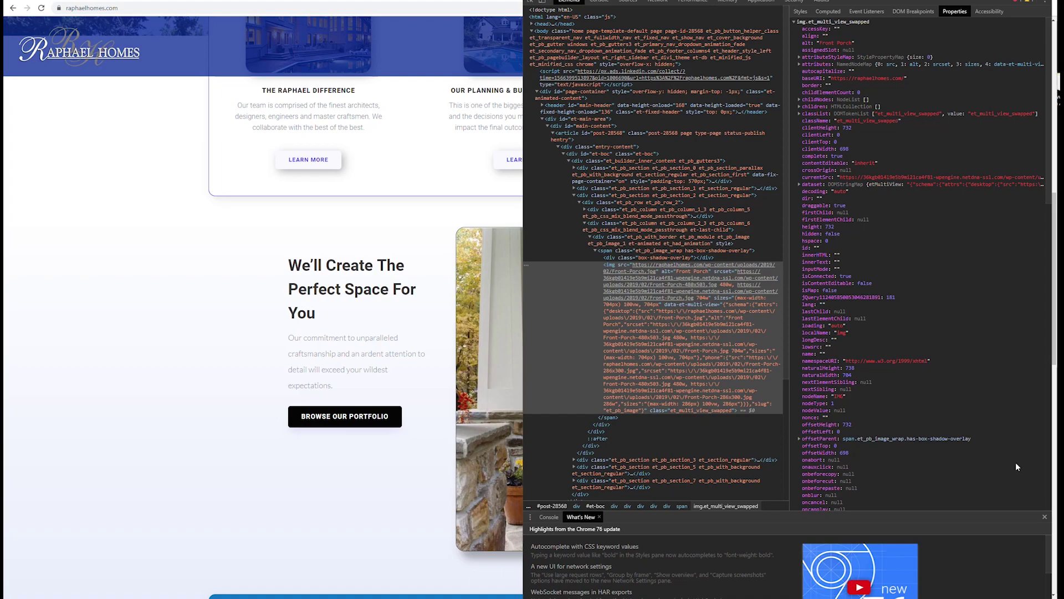
key("F12")
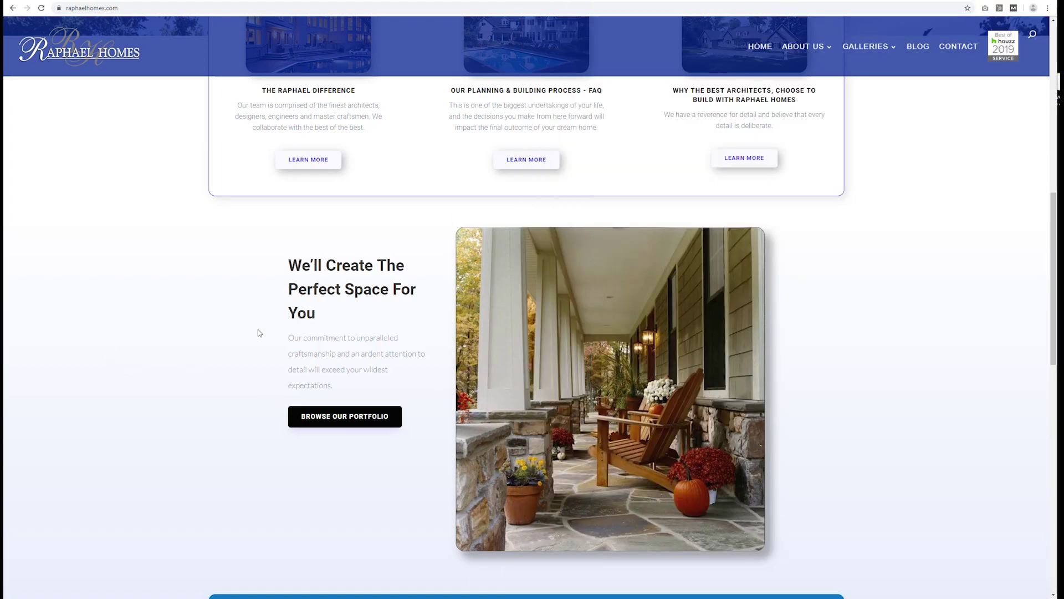
scroll(828, 295, "up", 1)
scroll(829, 294, "up", 8)
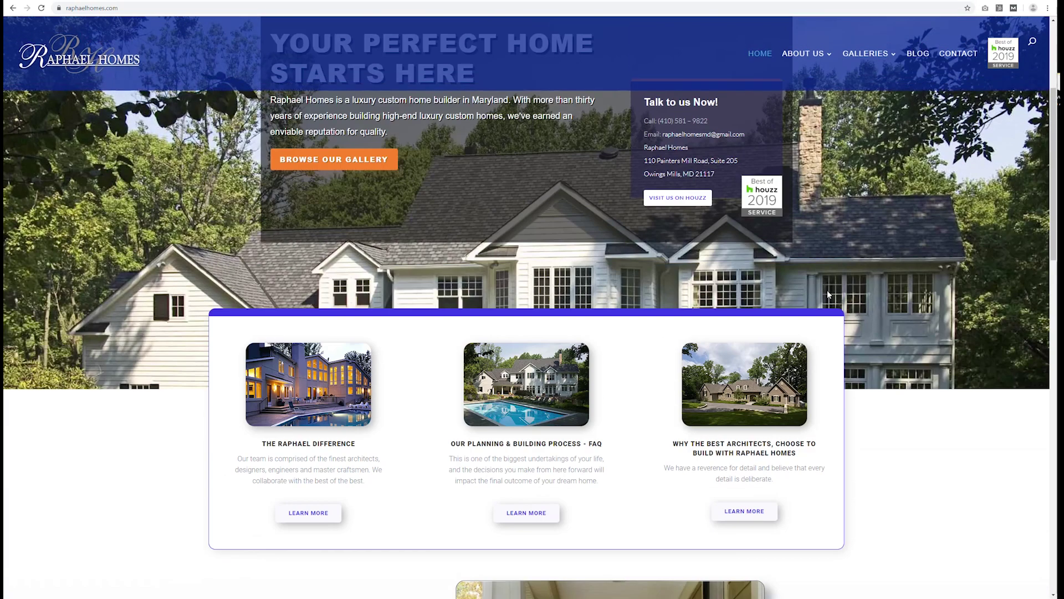
scroll(827, 291, "up", 3)
scroll(914, 290, "up", 1)
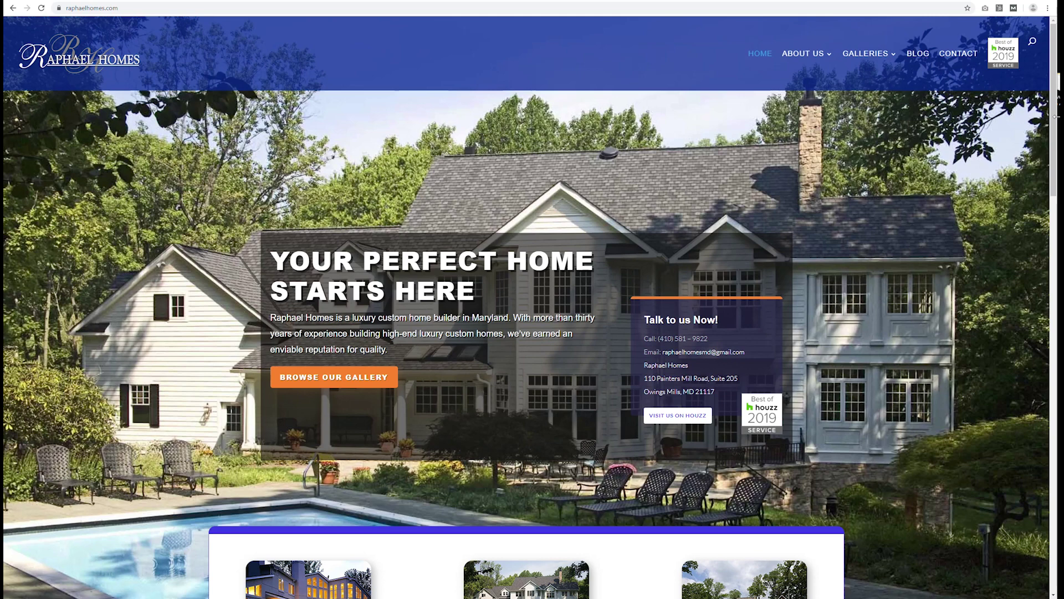
Step: Open the Farmhouse Custom Home gallery page, view its first pool photo at full size, and look over the thumbnail grid
mouse_move(885, 67)
left_click(895, 108)
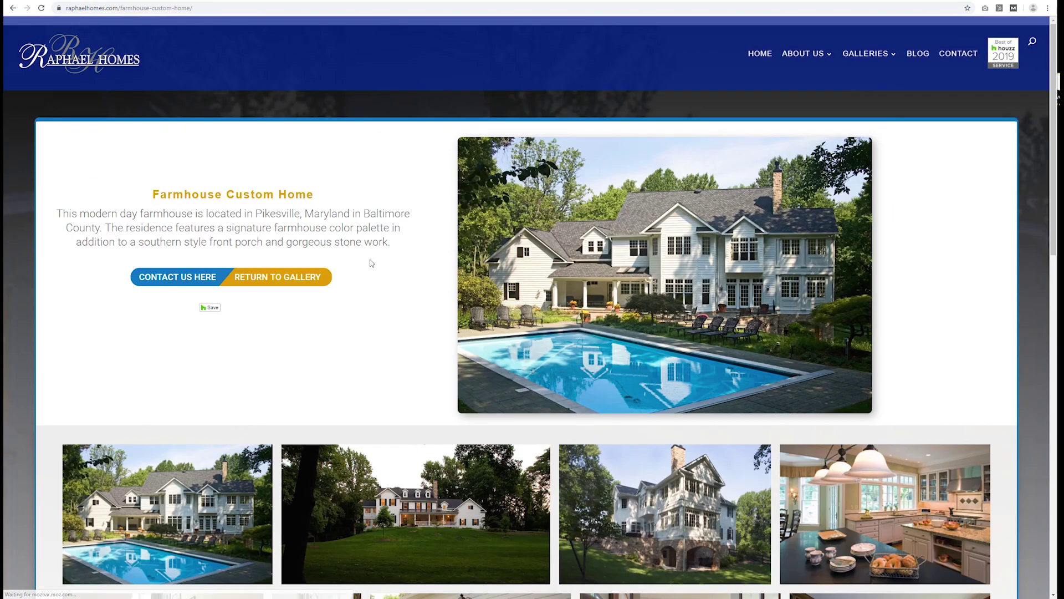
scroll(421, 256, "down", 3)
left_click(166, 382)
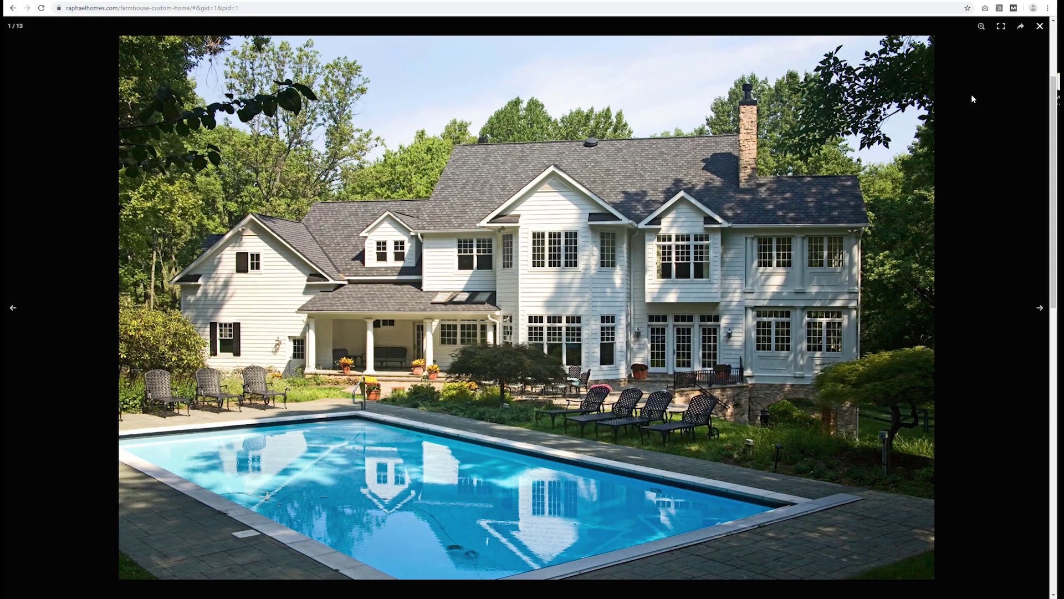
left_click(1040, 27)
scroll(553, 363, "down", 5)
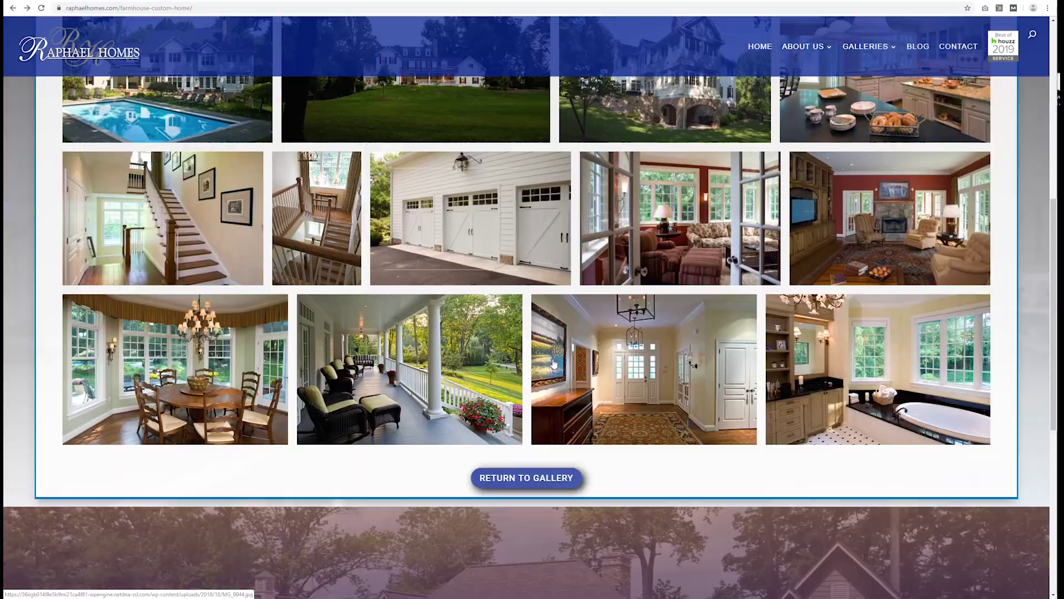
scroll(553, 364, "up", 9)
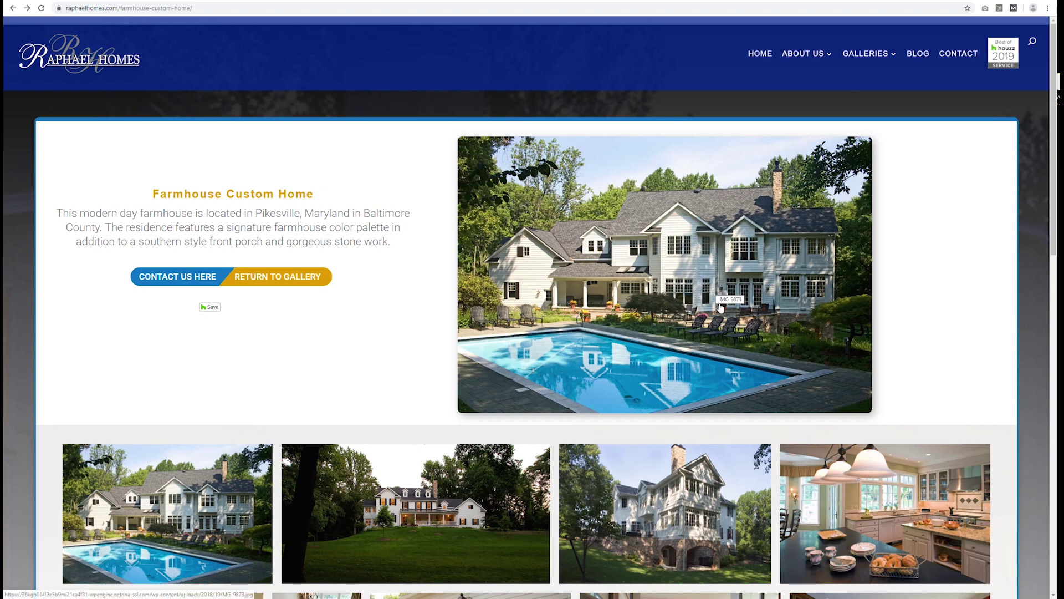
Step: Browse the farmhouse gallery's first four photos at full size and close the image viewer
left_click(216, 507)
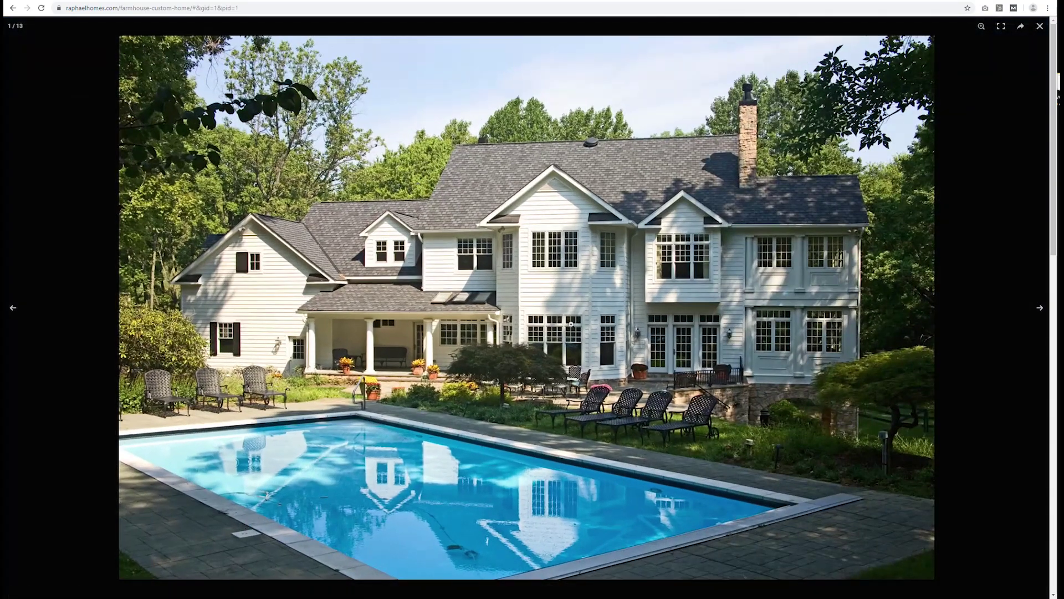
key("Right")
key("Right")
key("Right")
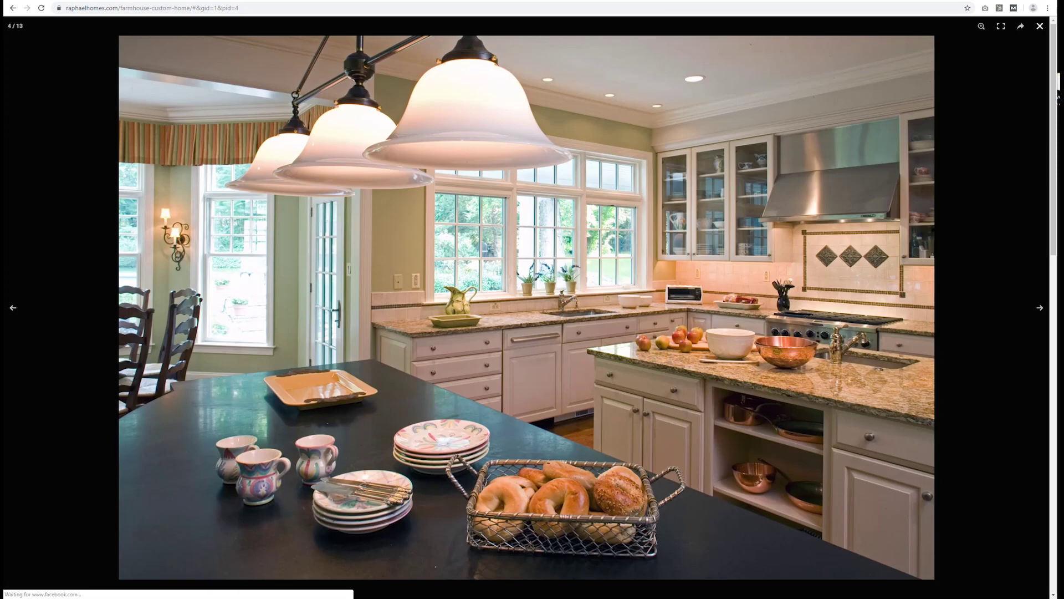
left_click(1041, 26)
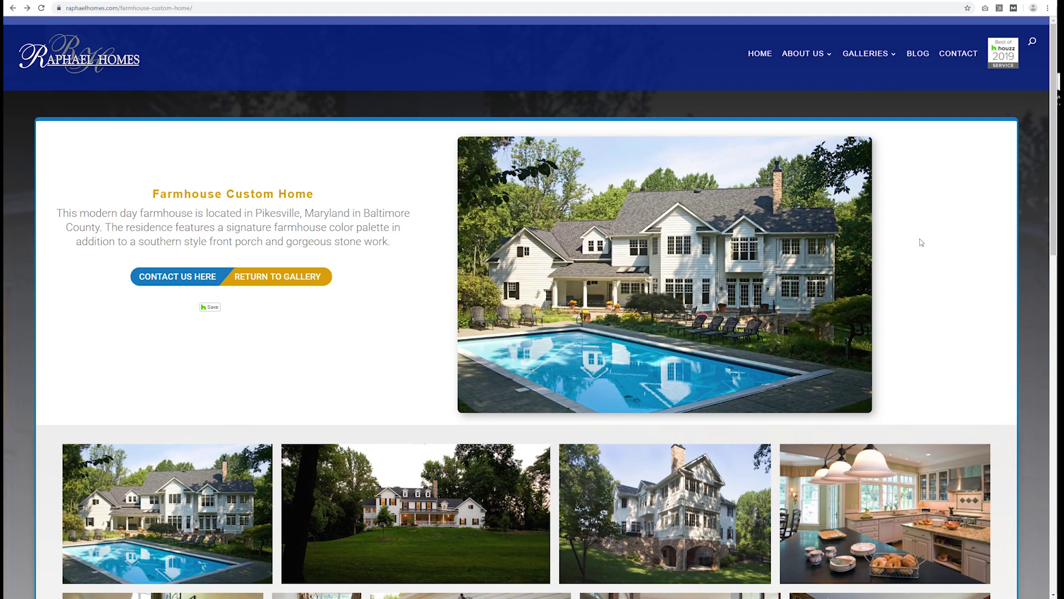
Step: Examine the large farmhouse pool photo and its full-size view, and look over the gallery page down to its footer
right_click(783, 253)
left_click(804, 391)
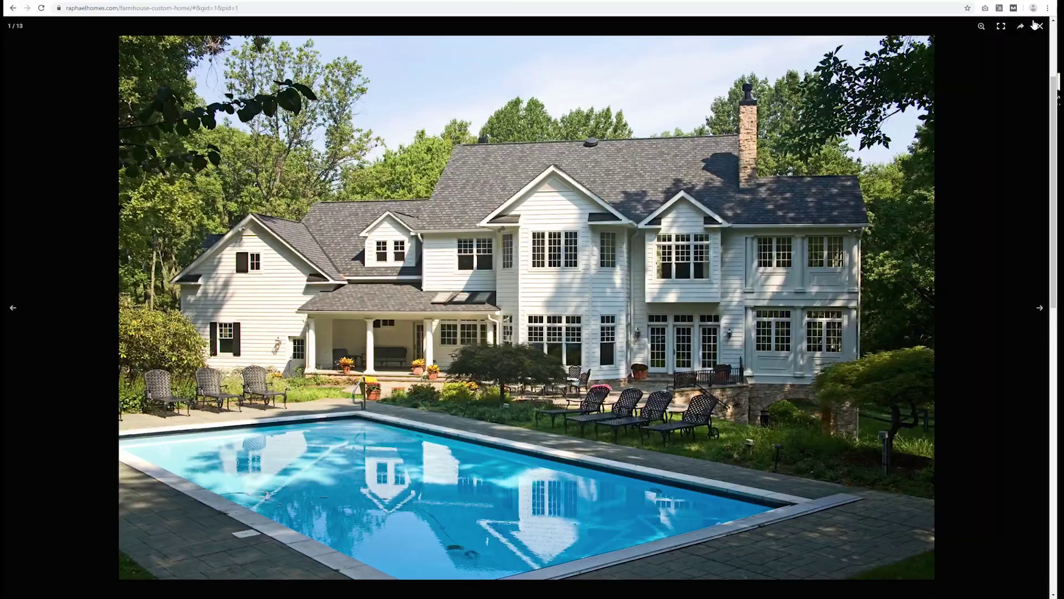
left_click(335, 333)
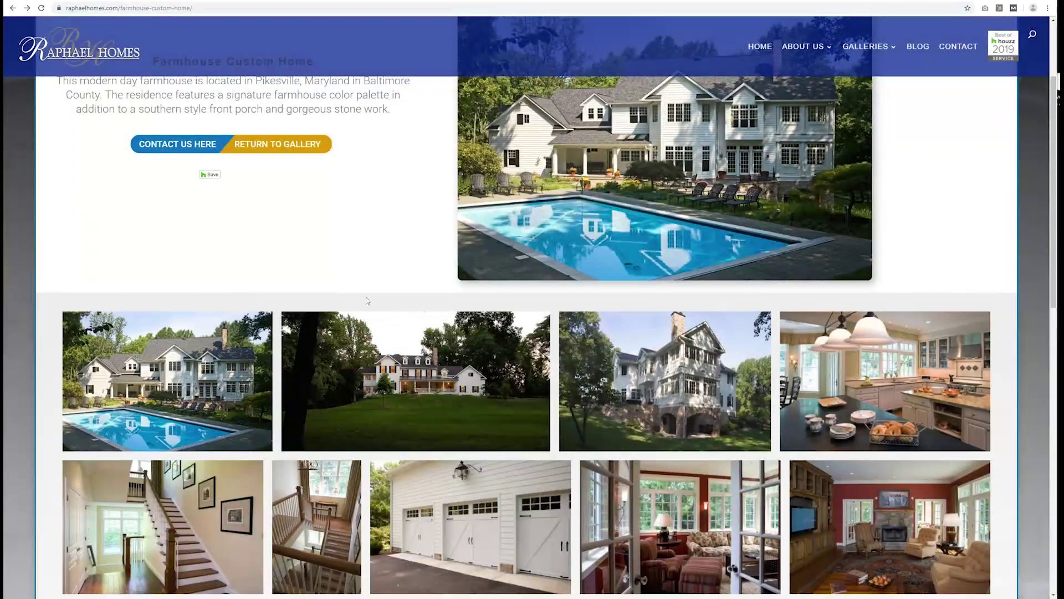
scroll(335, 332, "down", 4)
scroll(273, 356, "up", 7)
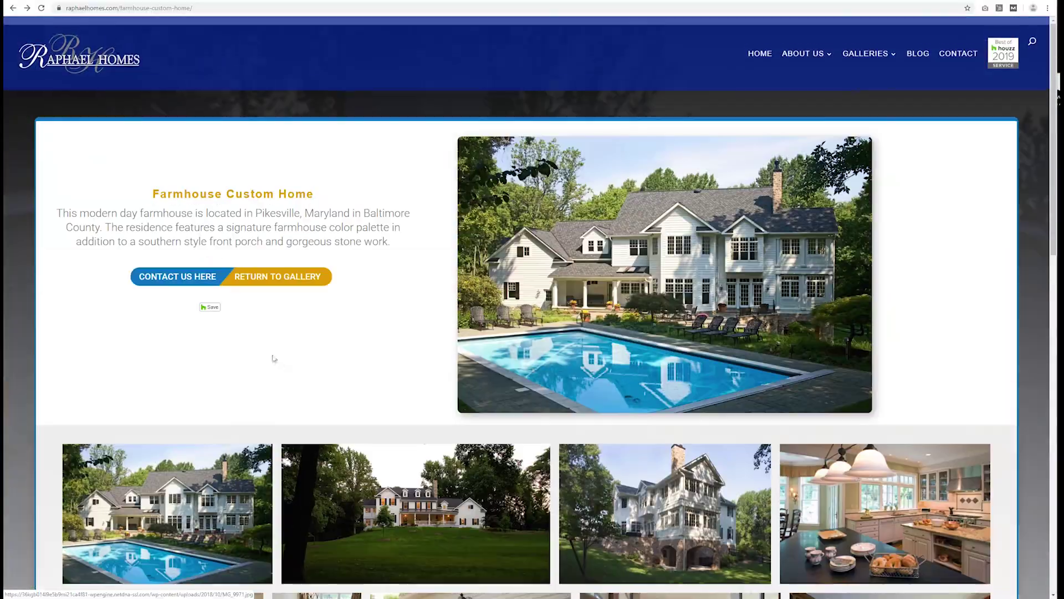
scroll(108, 335, "down", 10)
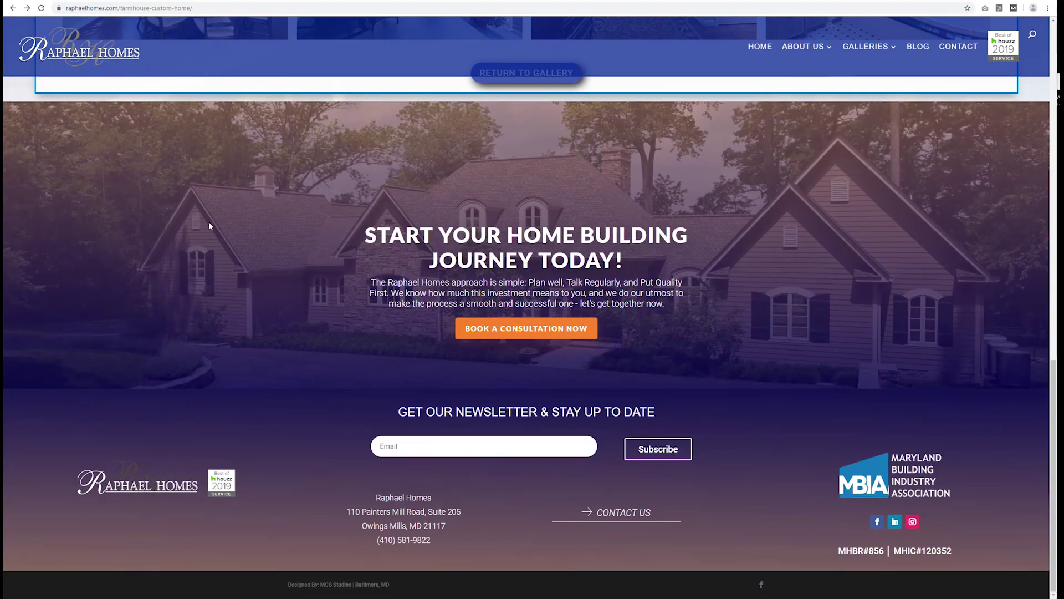
scroll(208, 225, "up", 3)
scroll(308, 337, "up", 10)
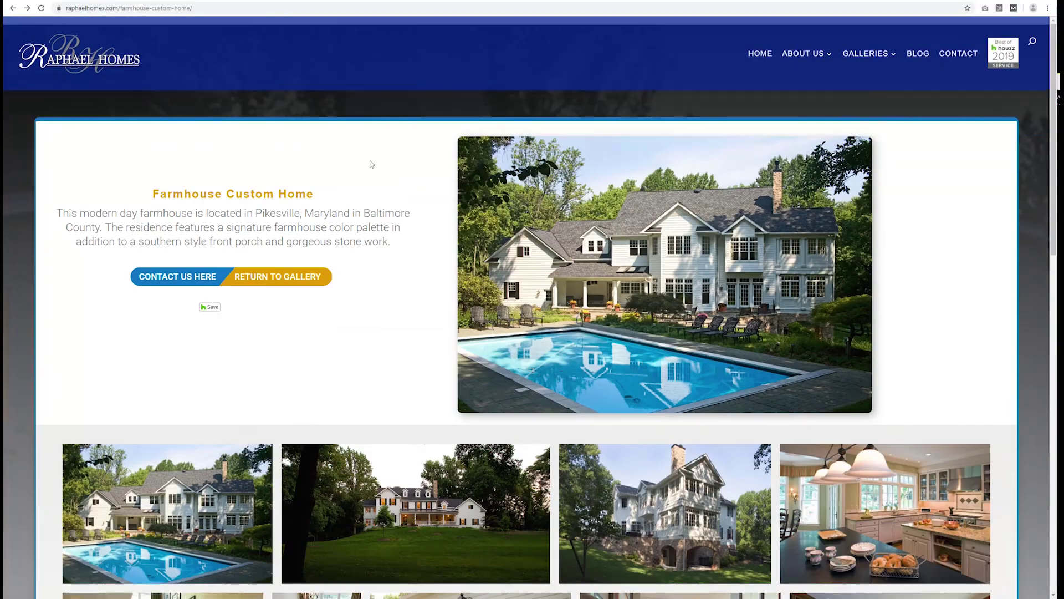
Step: Return to the live home page and look over its sections from the hero down to the testimonials
left_click(762, 55)
scroll(743, 249, "down", 5)
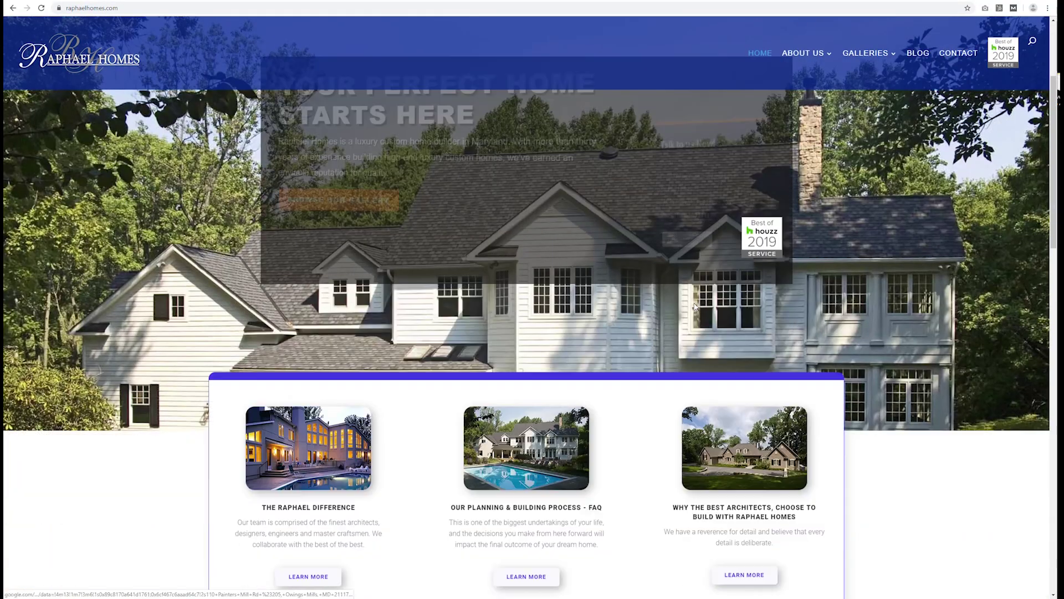
scroll(826, 398, "down", 5)
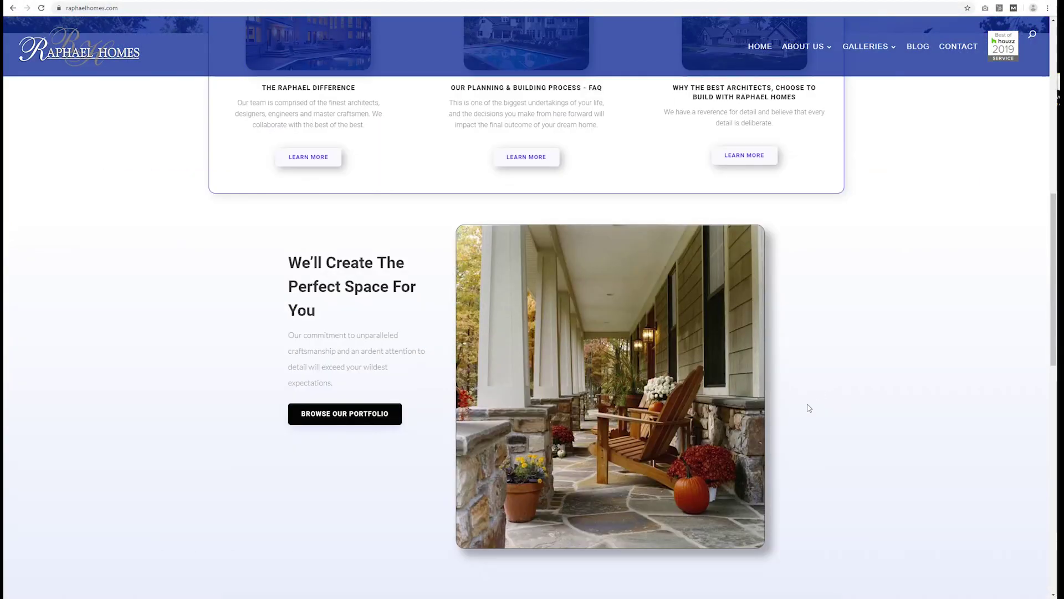
scroll(760, 353, "down", 2)
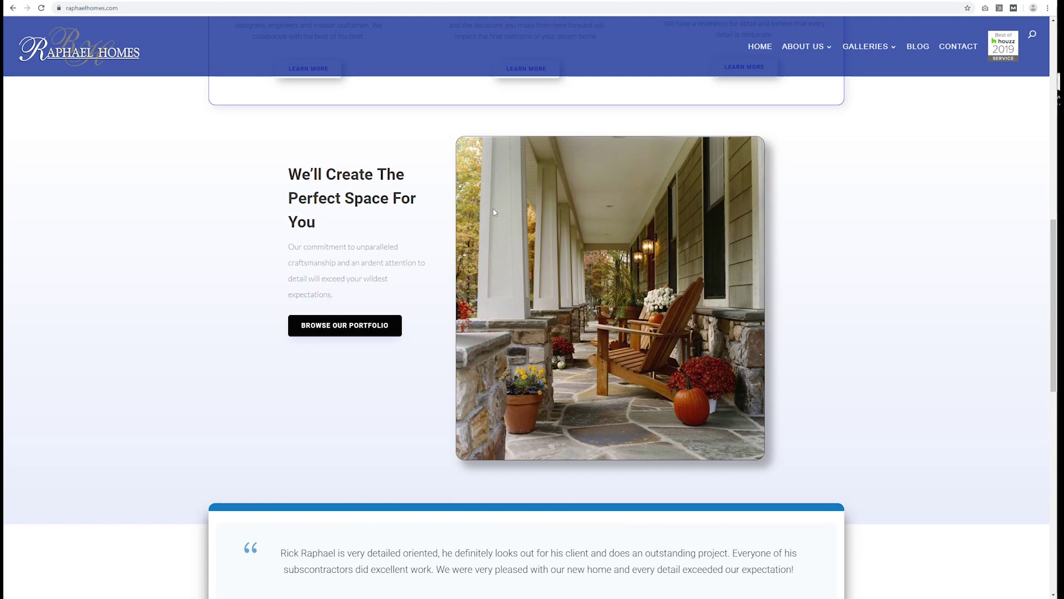
scroll(493, 208, "down", 3)
scroll(507, 222, "up", 13)
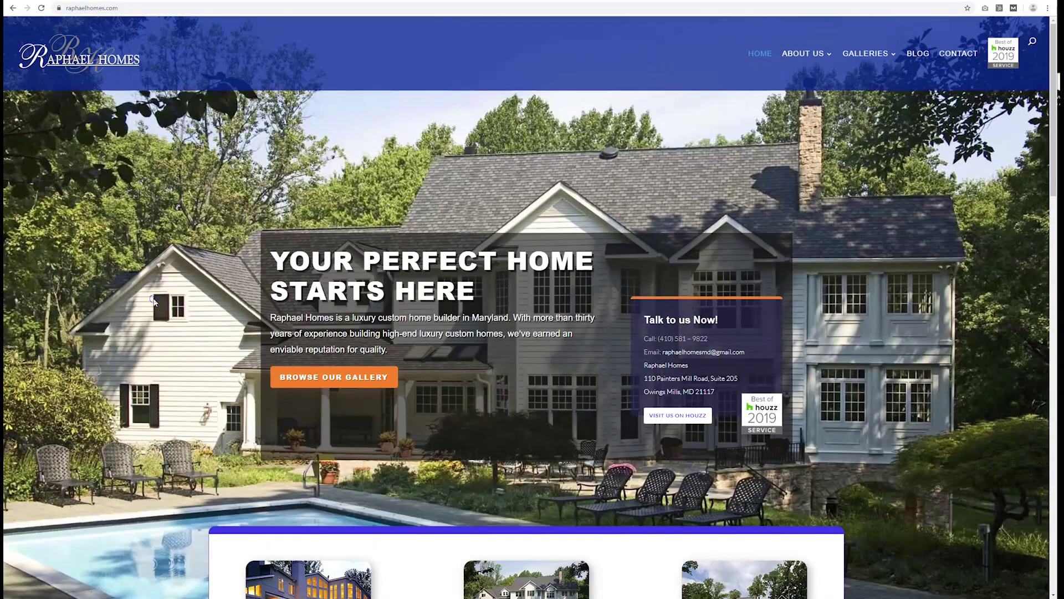
Step: Inspect the home page hero's parallax background image in the developer tools and close them
right_click(149, 295)
left_click(193, 417)
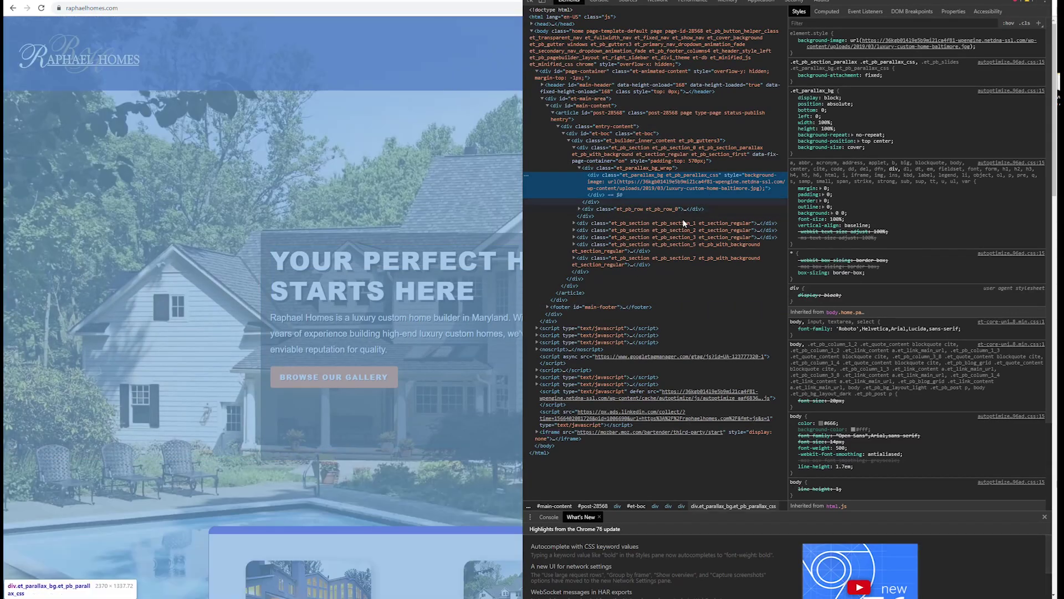
scroll(274, 306, "down", 10)
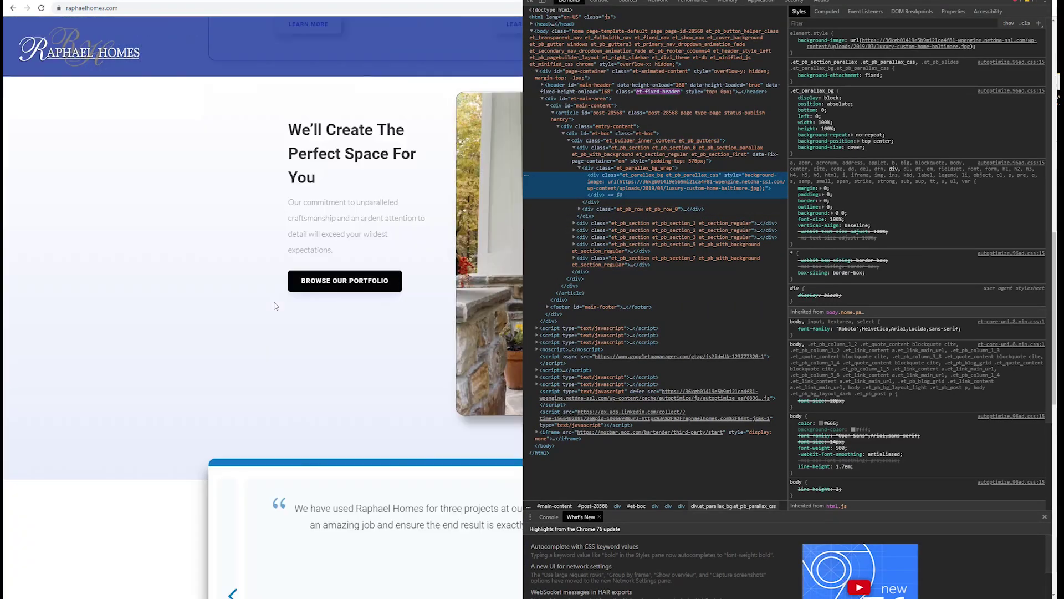
scroll(274, 306, "down", 4)
key("F12")
Step: Inspect the front porch image on the live home page and examine its srcset and sizes attributes
right_click(490, 140)
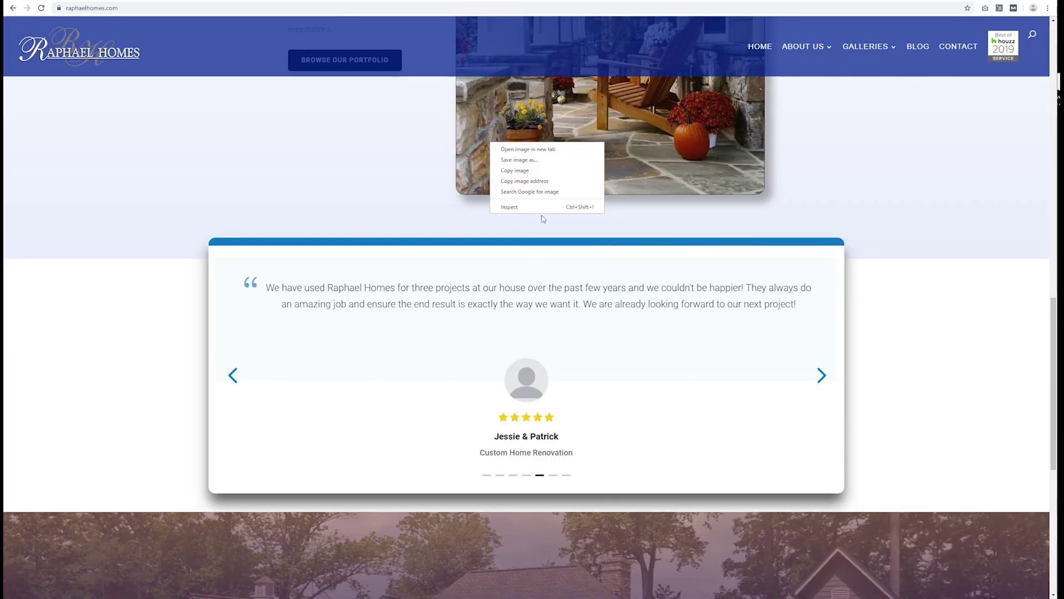
left_click(544, 206)
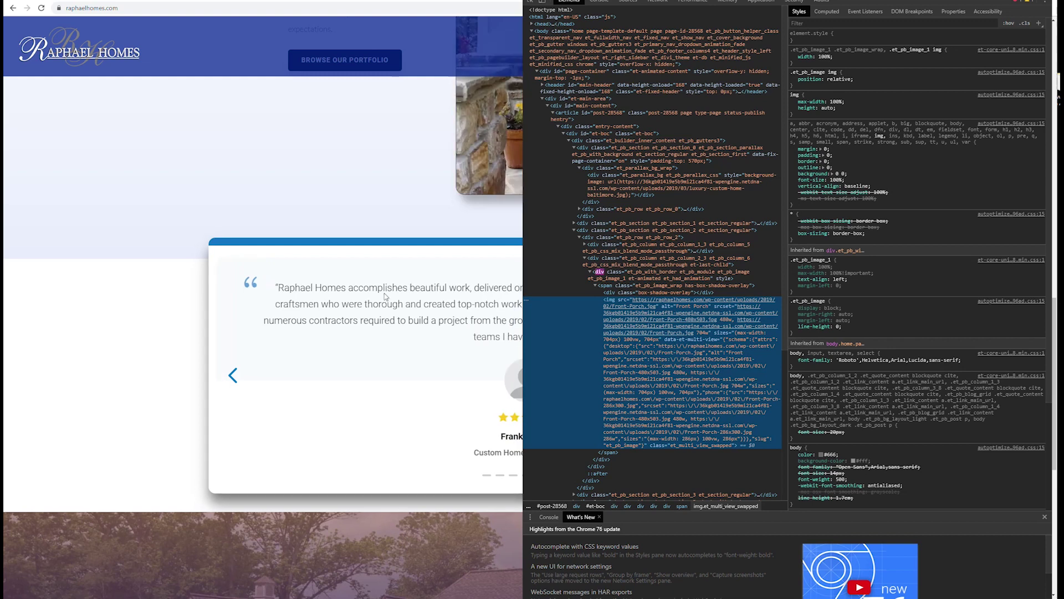
scroll(344, 275, "up", 3)
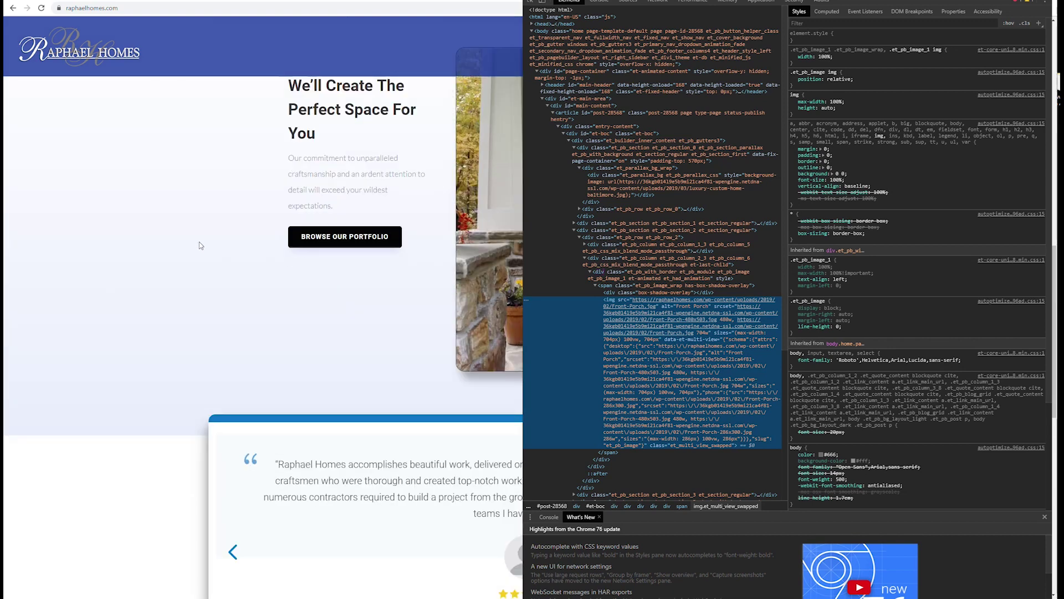